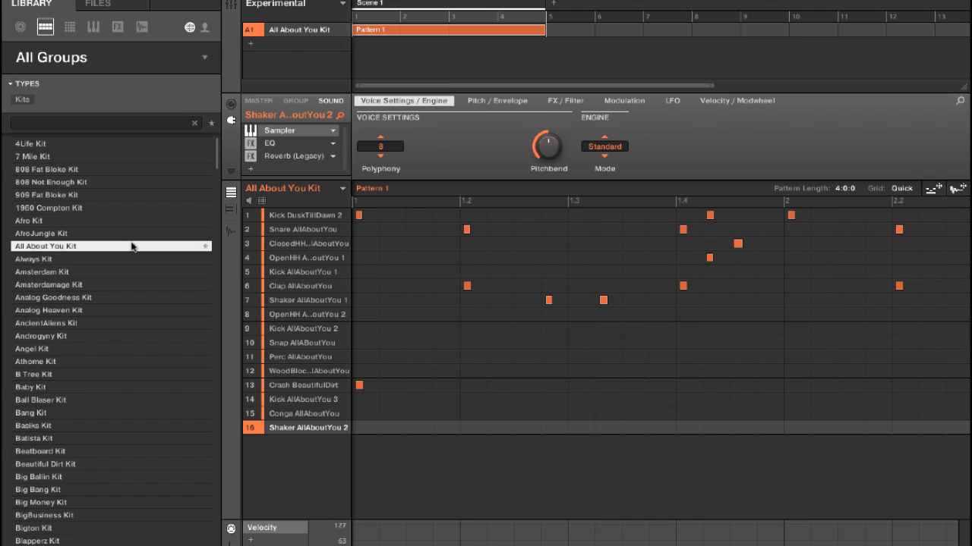
- Remove the Pattern 1 clip from Scene 1 and record a kick and snare beat in a new 16-bar pattern
key("XF86AudioRaiseVolume")
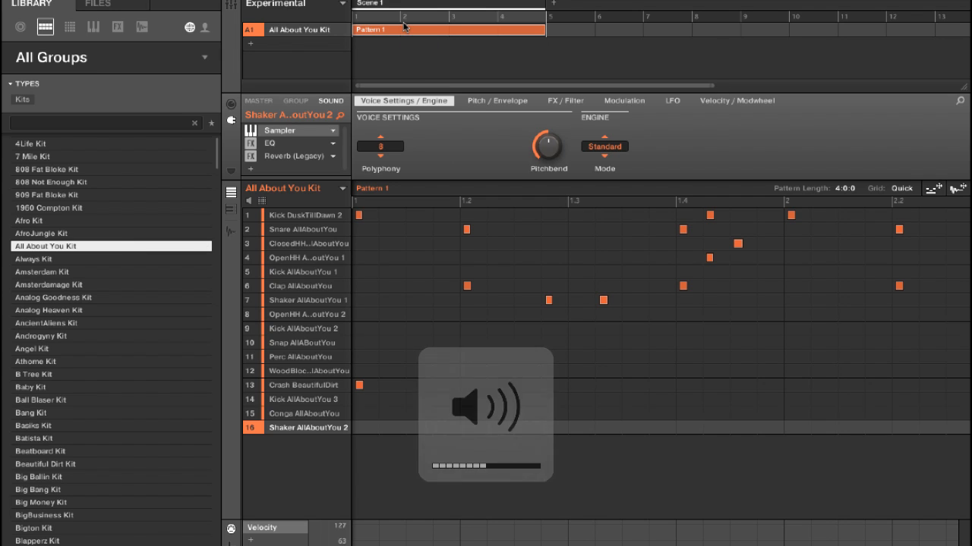
right_click(405, 28)
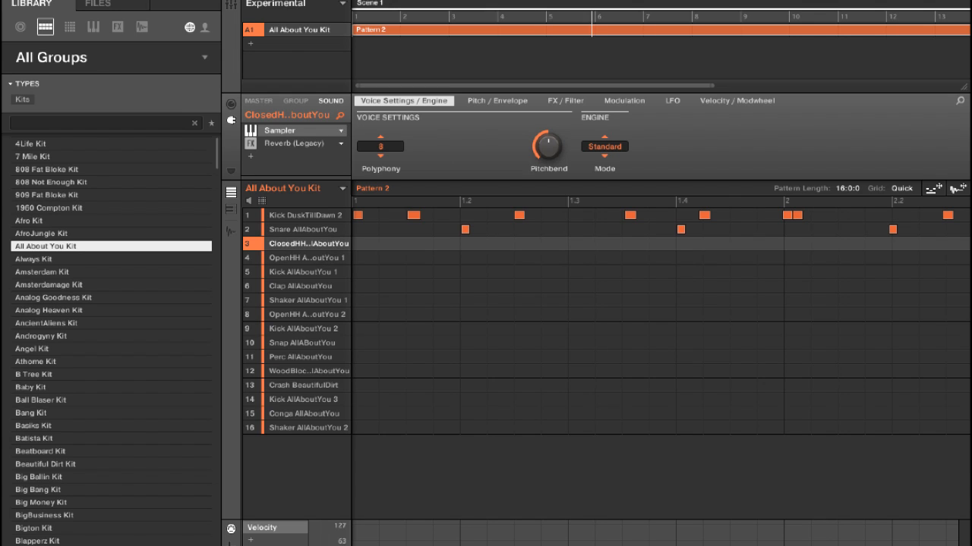
- Record closed hi-hat hits plus occasional open hi-hat and clap accents over the kick and snare in Pattern 2
left_click(306, 258)
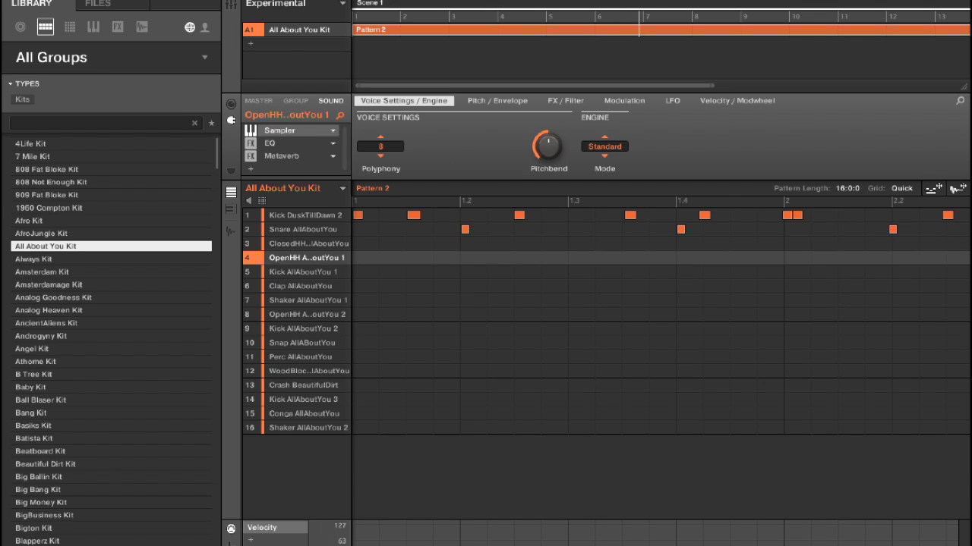
left_click(307, 244)
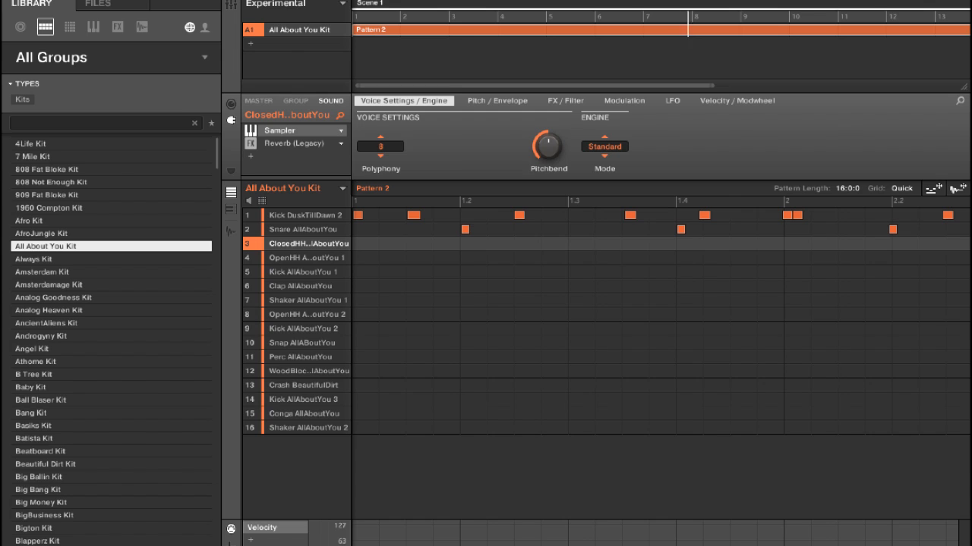
left_click(307, 258)
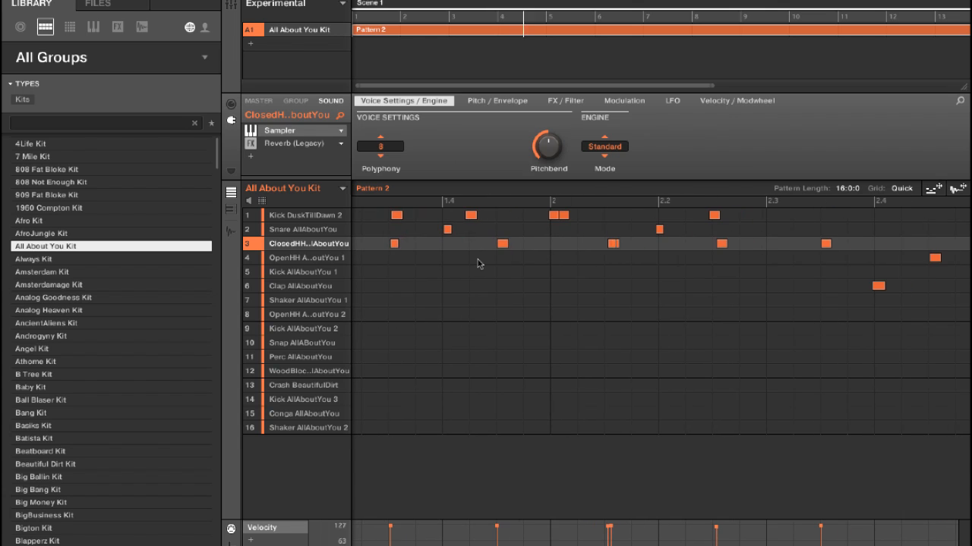
- Delete the doubled closed hi-hat hit before beat 2.2 and the second of the two kicks at bar 2
left_click(612, 243)
left_click(553, 215)
left_click(563, 217)
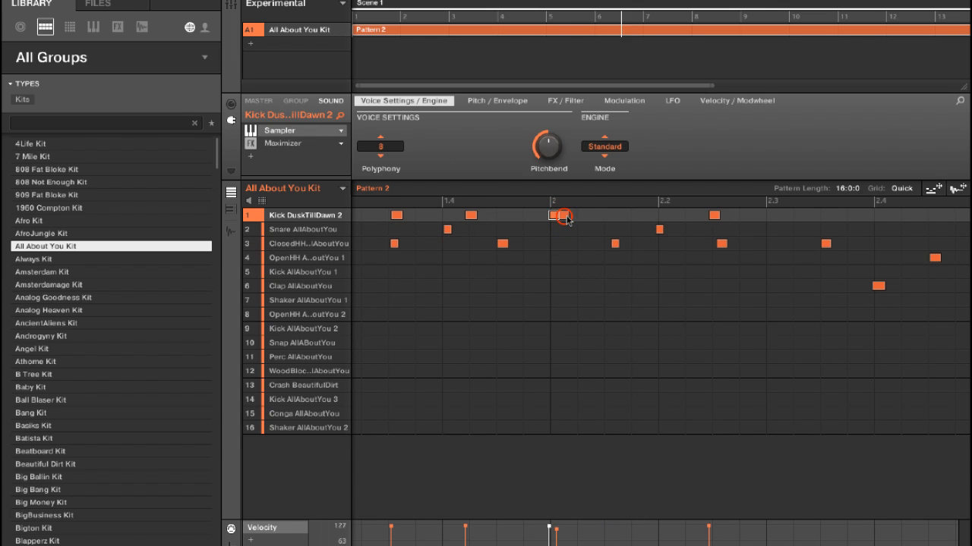
key("Delete")
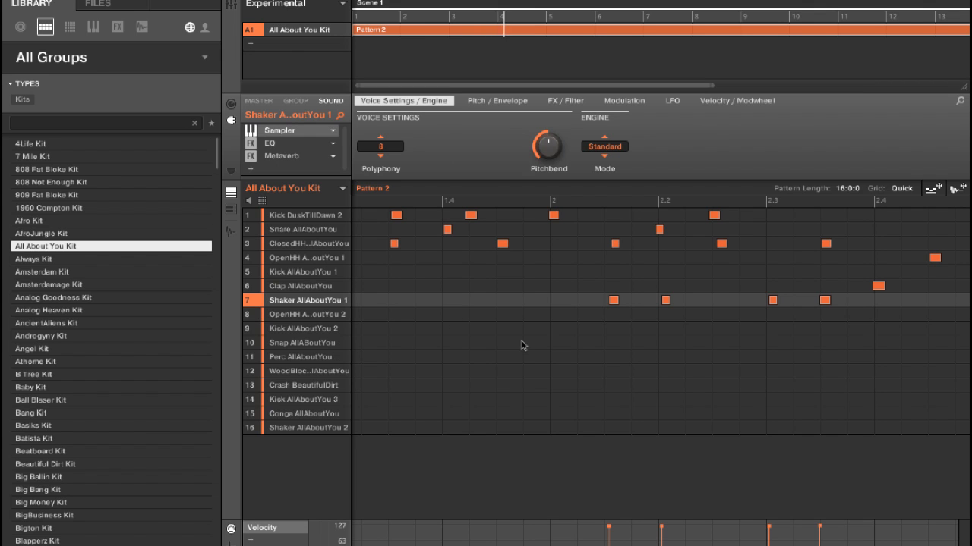
- Clear the Shaker AllAboutYou 1 hits and record a new part for that shaker across Pattern 2
left_click_drag(370, 294, 889, 327)
key("Delete")
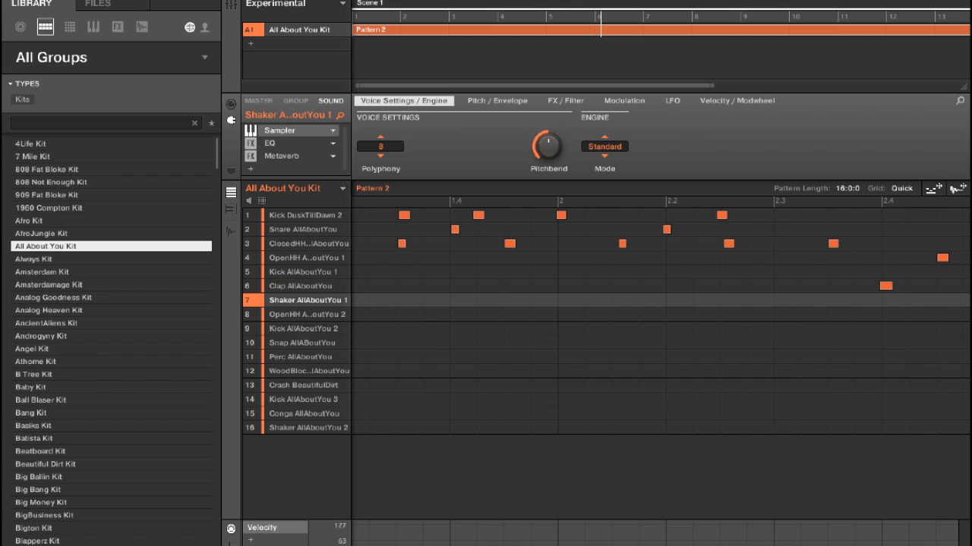
left_click_drag(406, 545, 499, 545)
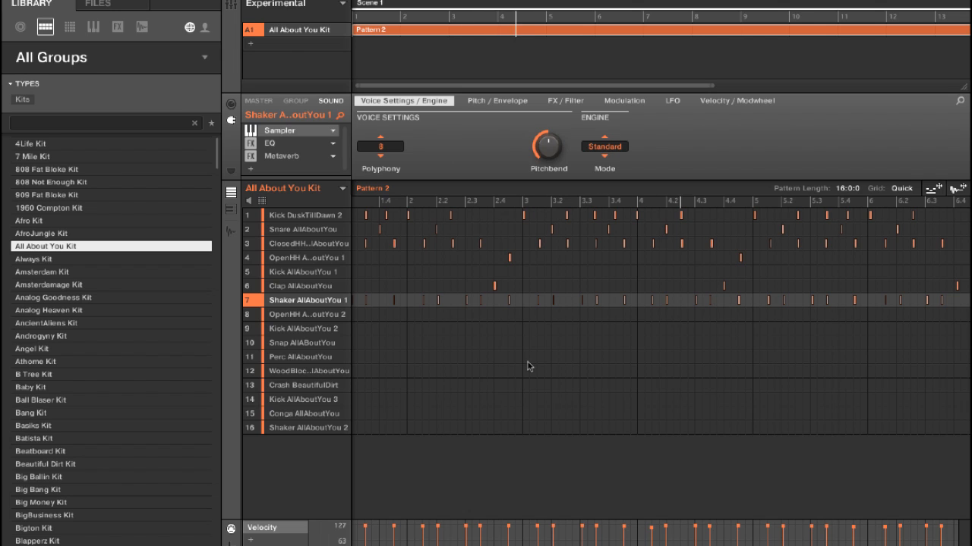
- Try neighbouring sounds of the kit and record a Snap AllABoutYou part through Pattern 2
key("Down")
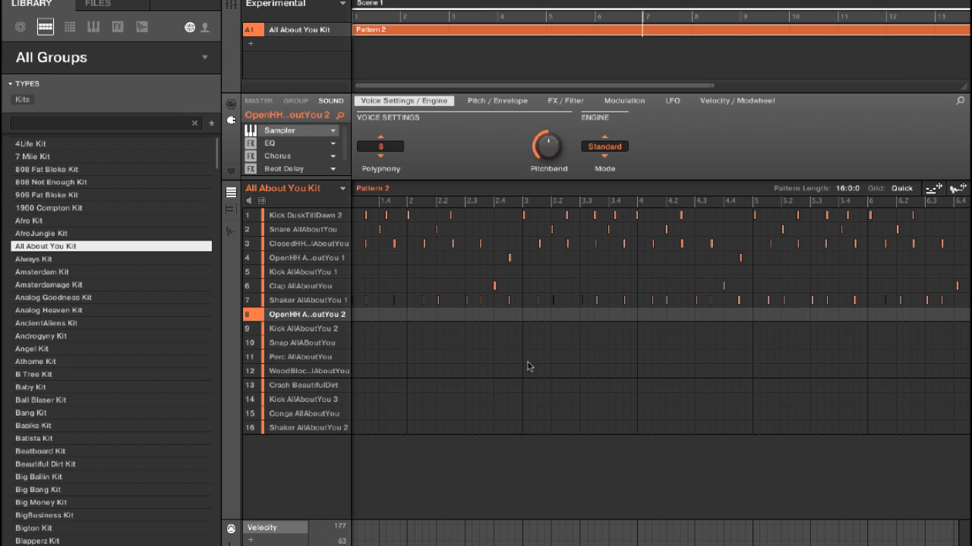
key("Up")
key("Up")
key("Up")
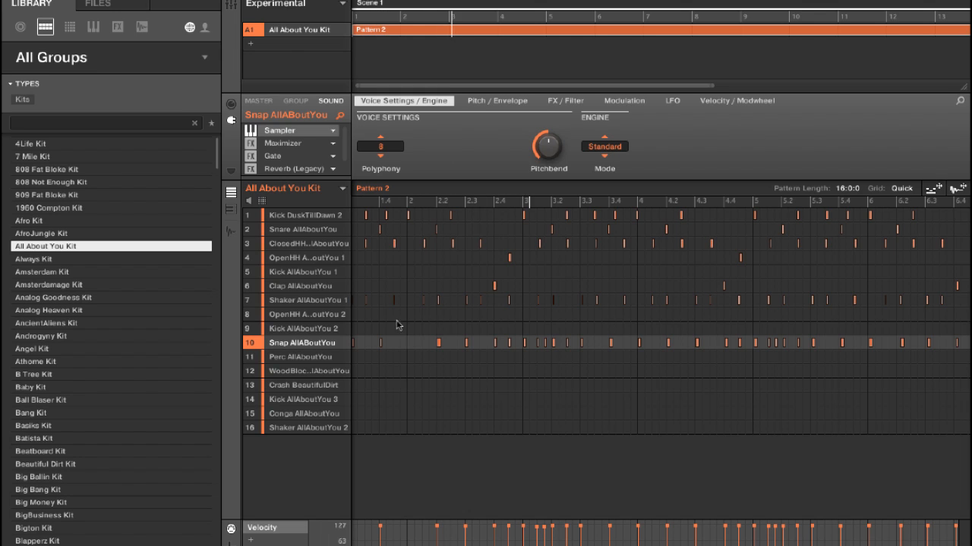
- Balance the Snap, Shaker AllAboutYou 1 and closed hi-hat volumes and adjust the Snap's panning
left_click(330, 345)
left_click(335, 297)
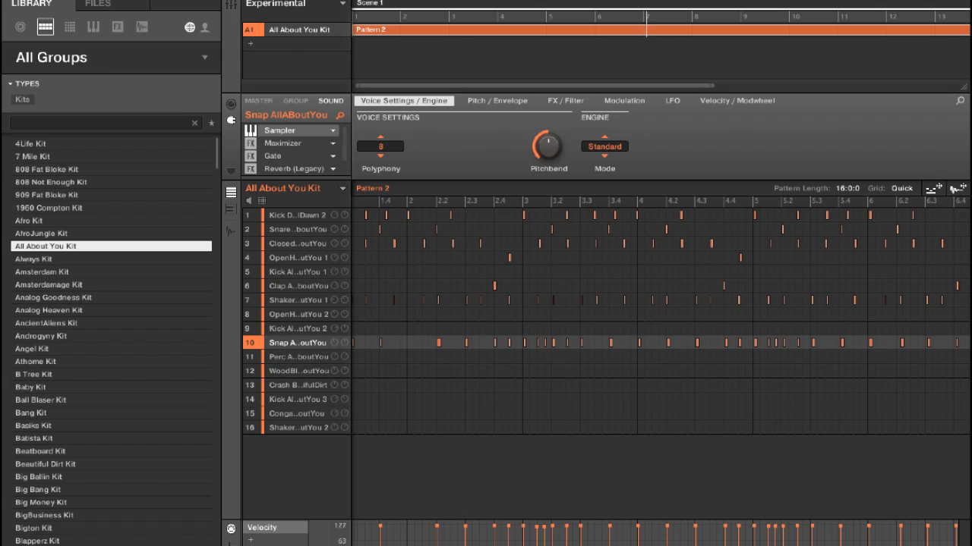
left_click(334, 243)
left_click(335, 301)
left_click(345, 343)
left_click(333, 301)
- Record Perc AllAboutYou and WoodBlock parts in Pattern 2 and adjust the WoodBlock's volume
key("Down")
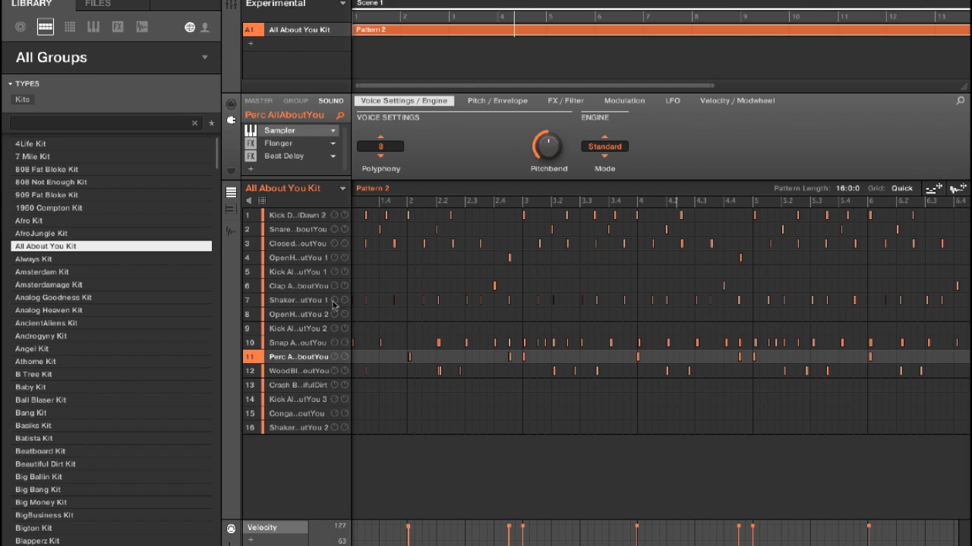
left_click(334, 371)
- Try the crash, third kick and conga sounds, and record a steady Shaker AllAboutYou 2 part on every beat
key("Down")
key("Down")
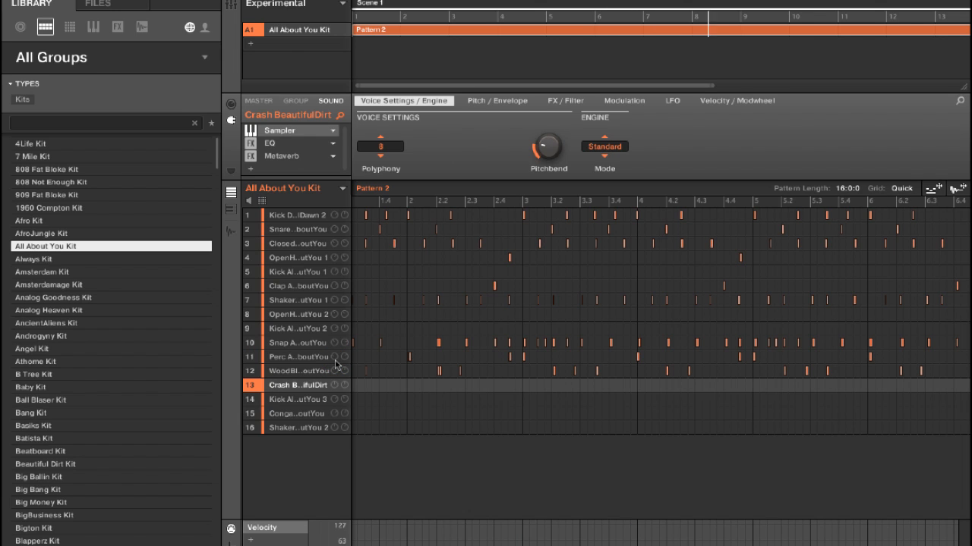
key("Down")
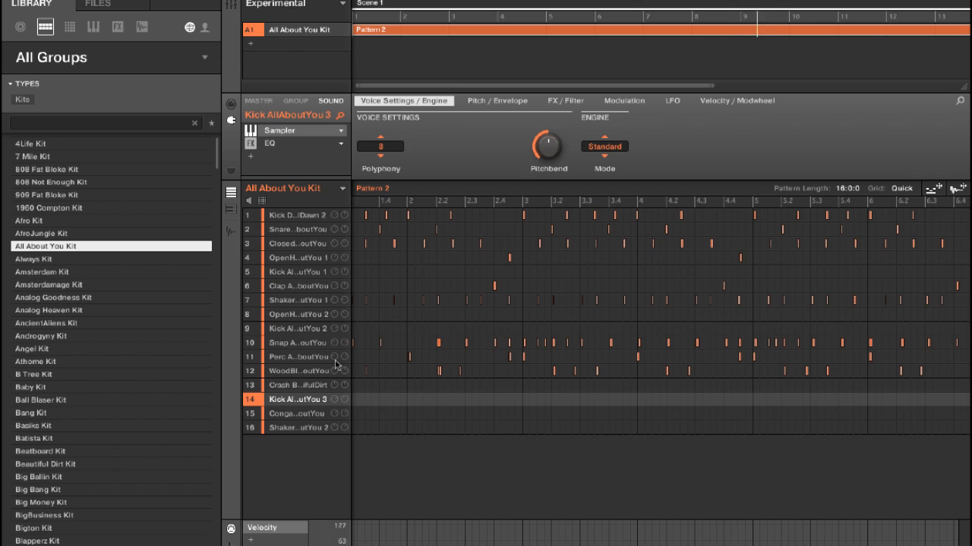
key("Down")
key("Down")
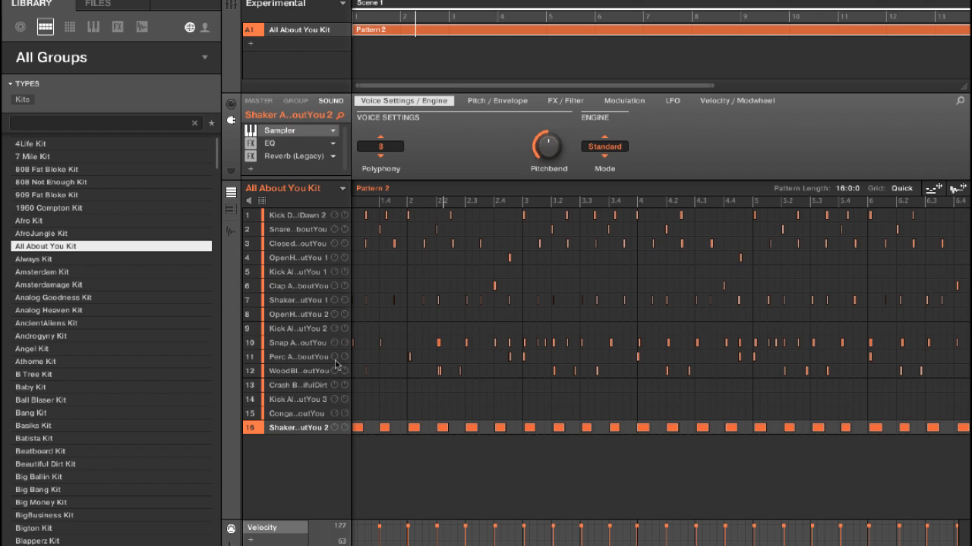
- Alternate between Kick AllAboutYou 3 and the conga, recording a few kick hits around beat 2.2 and a crash at bar 2
key("Up")
key("Up")
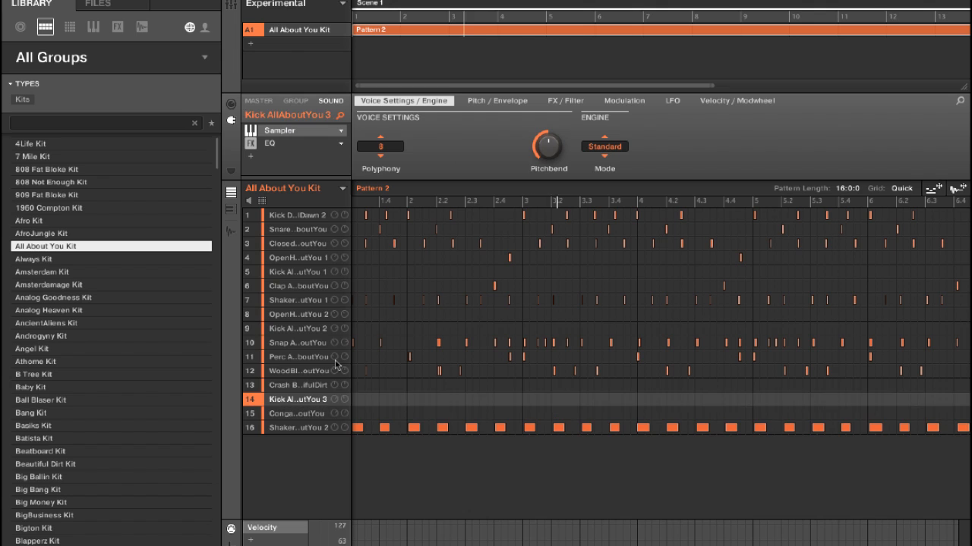
key("Down")
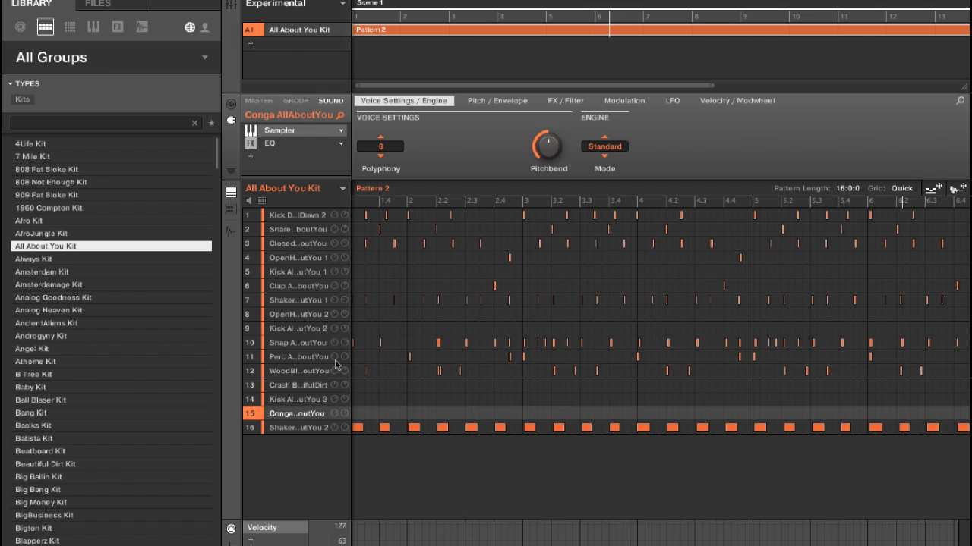
key("Up")
key("Down")
key("Up")
key("Down")
key("Up")
key("Down")
key("Up")
key("Down")
key("Up")
key("Up")
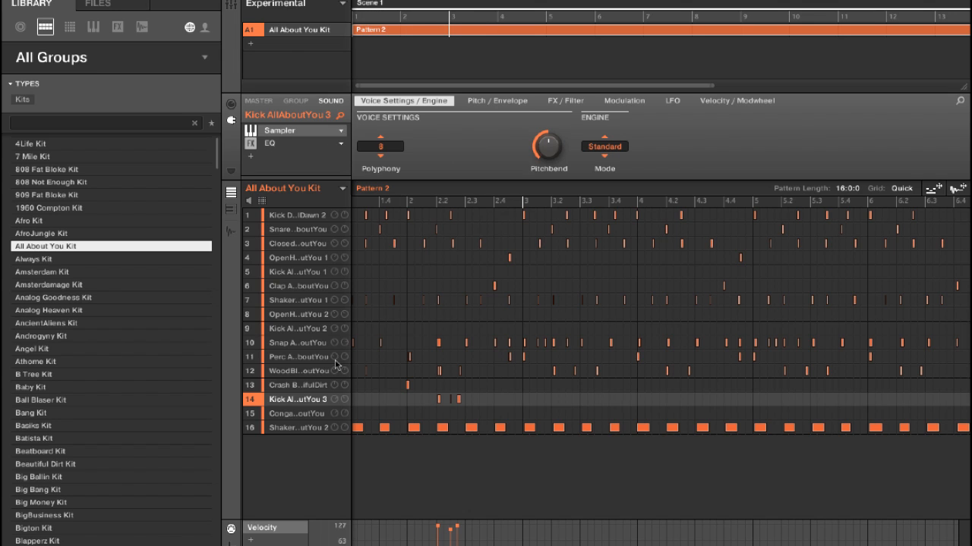
- Replace the Kick AllAboutYou 3 hits around beat 2.2 with a conga part, and record crash hits at bars 4 and 6
left_click_drag(475, 420, 402, 393)
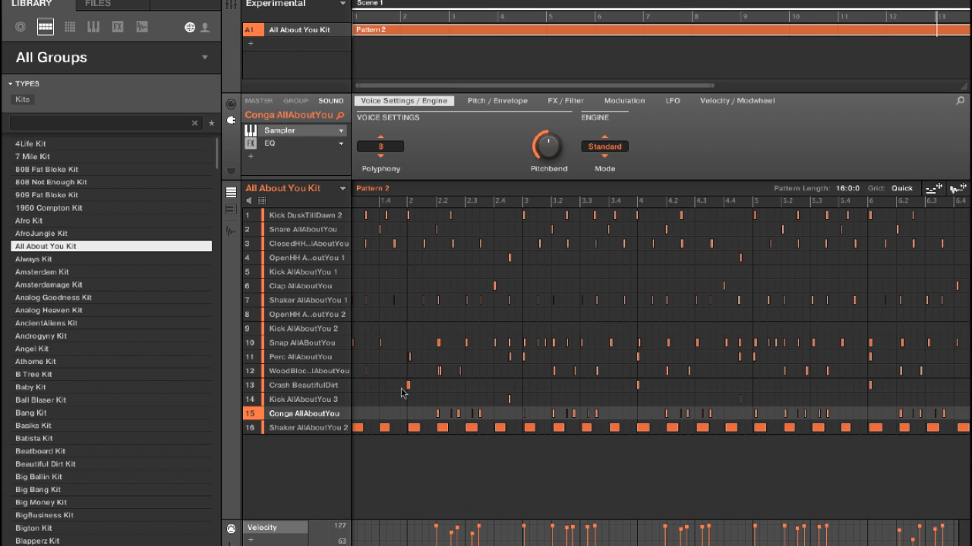
left_click(402, 390)
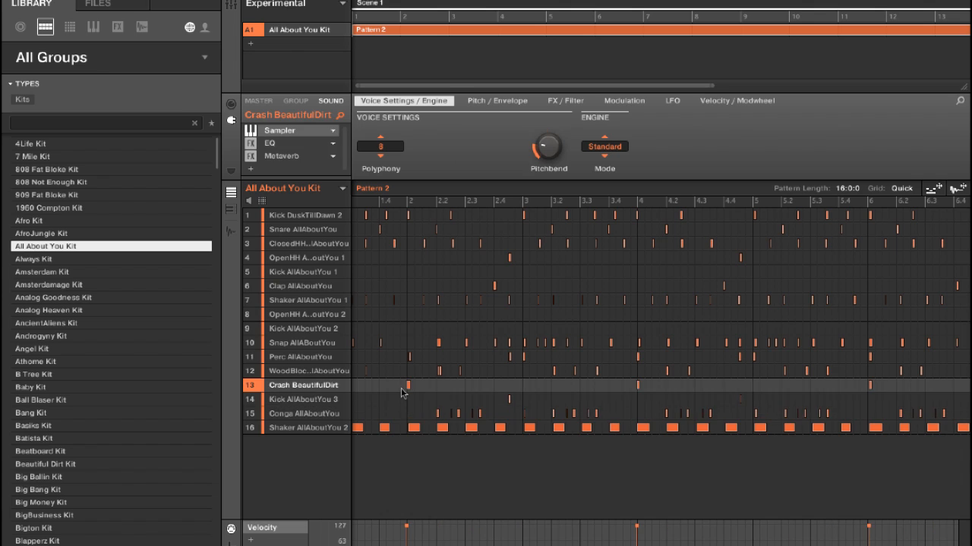
key("Down")
key("Down")
key("Up")
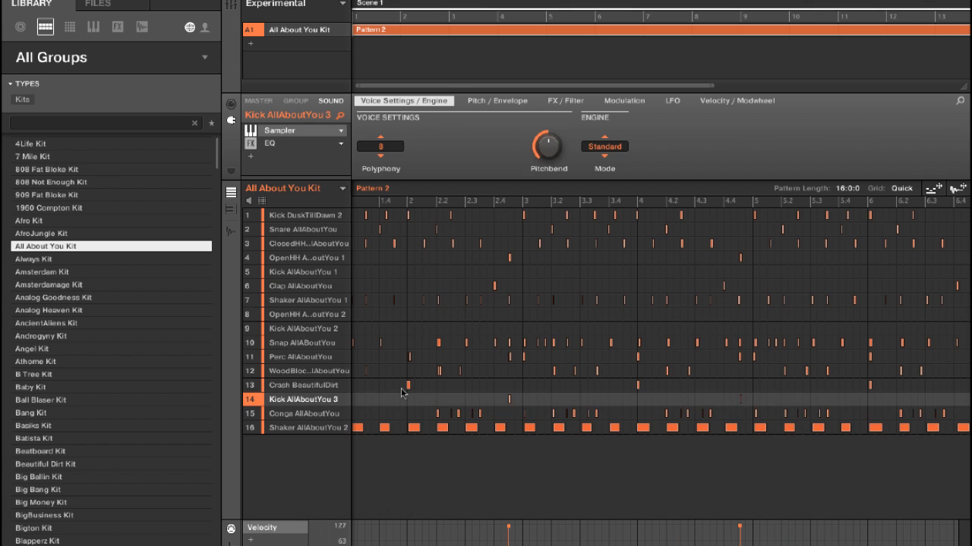
key("Down")
key("Up")
key("Up")
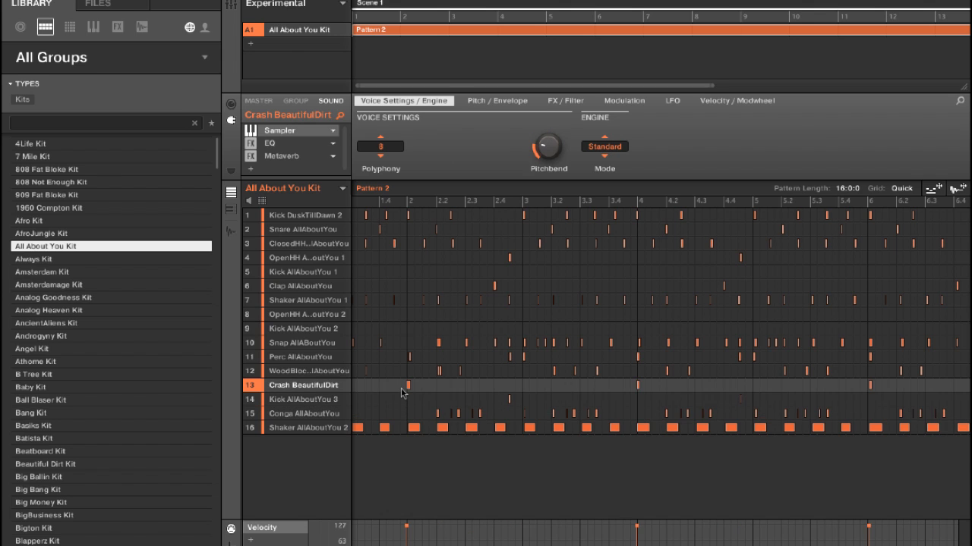
key("Down")
key("Down")
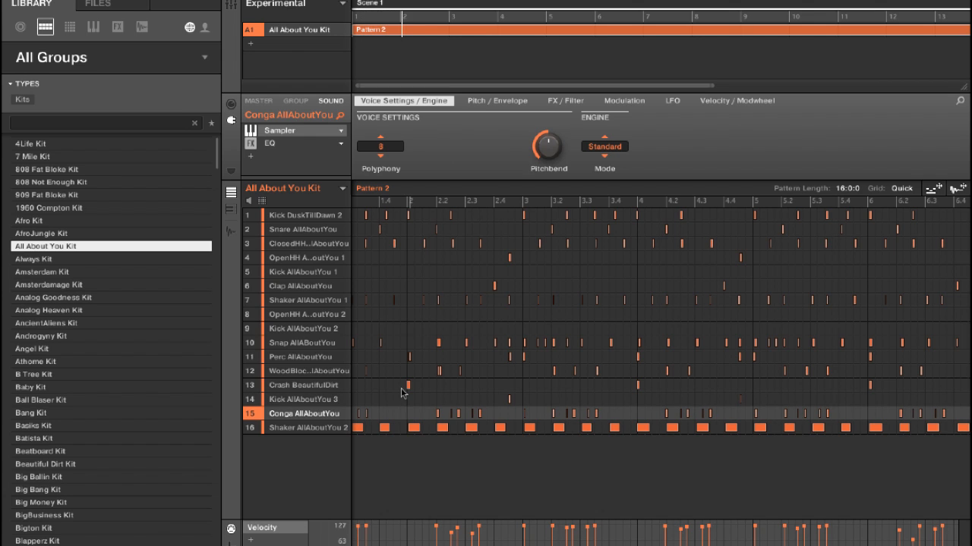
- Add an empty second group, and adjust the volume of Shaker AllAboutYou 2 in the All About You Kit
key("ctrl+g")
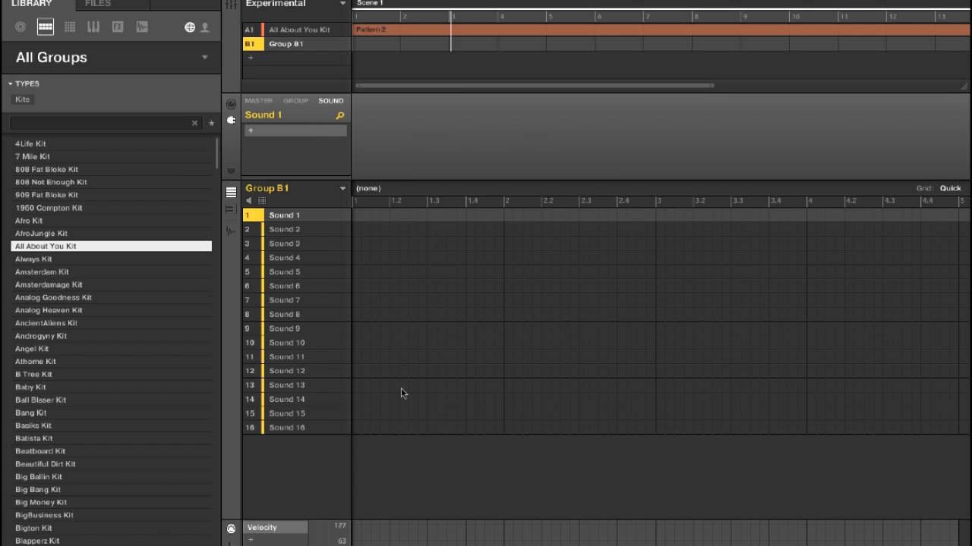
left_click(303, 28)
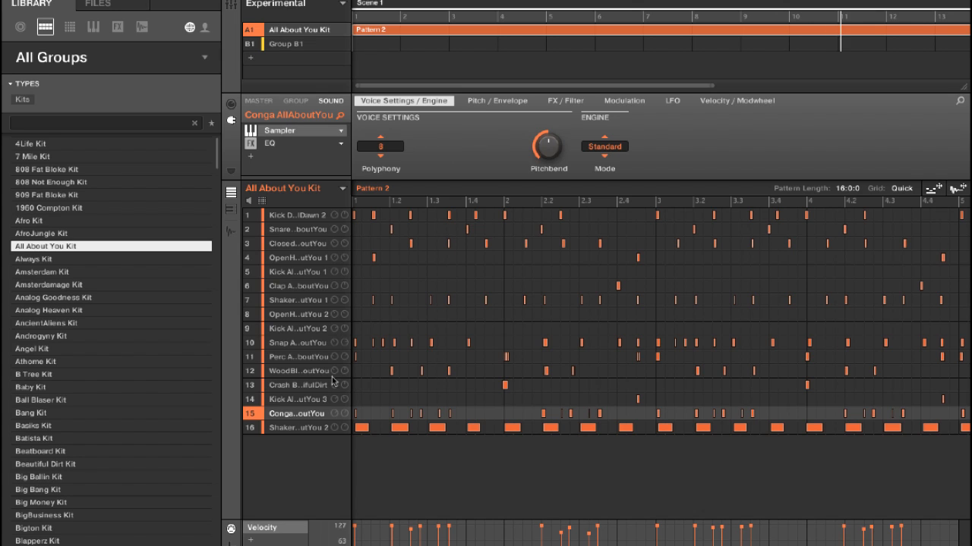
left_click_drag(334, 430, 334, 428)
left_click(333, 429)
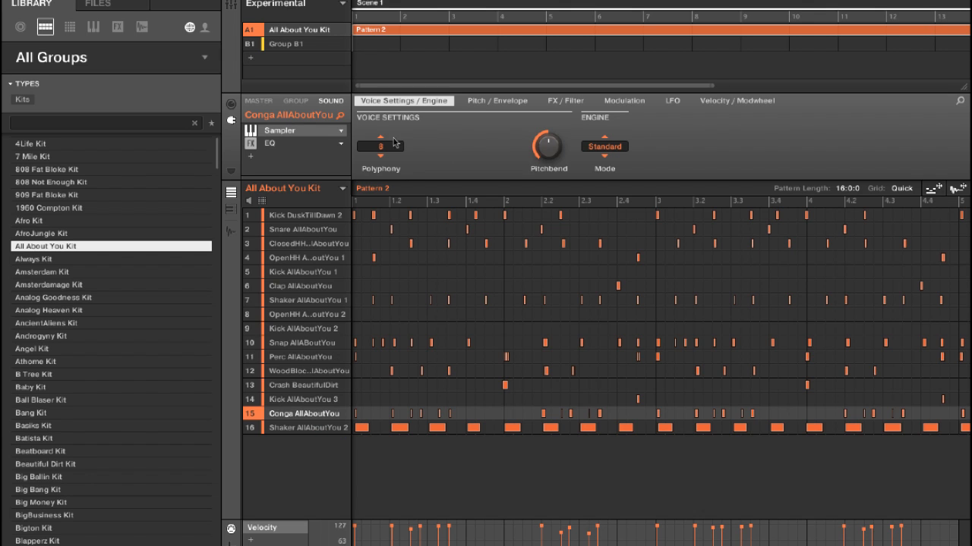
- Select Group B1 and filter the library to lead instrument sounds
left_click(315, 41)
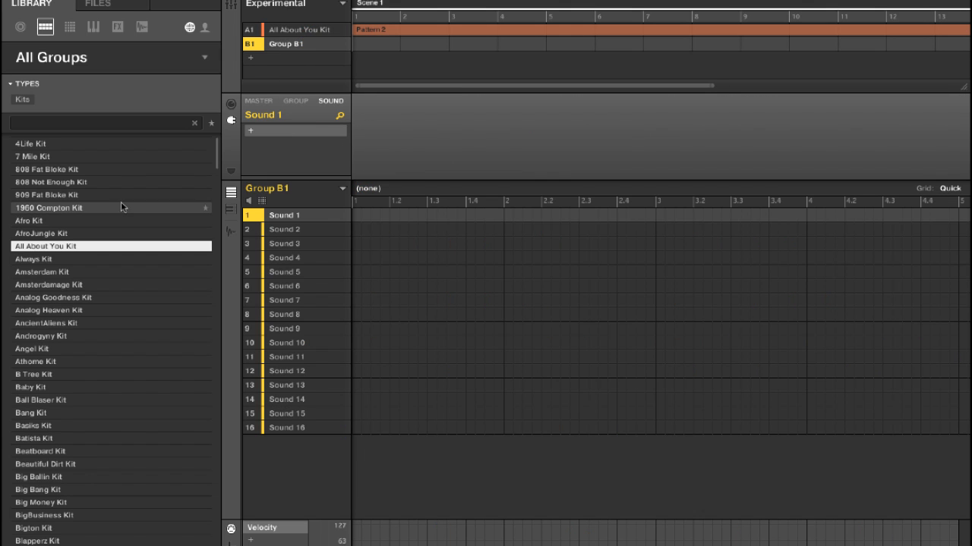
left_click(71, 25)
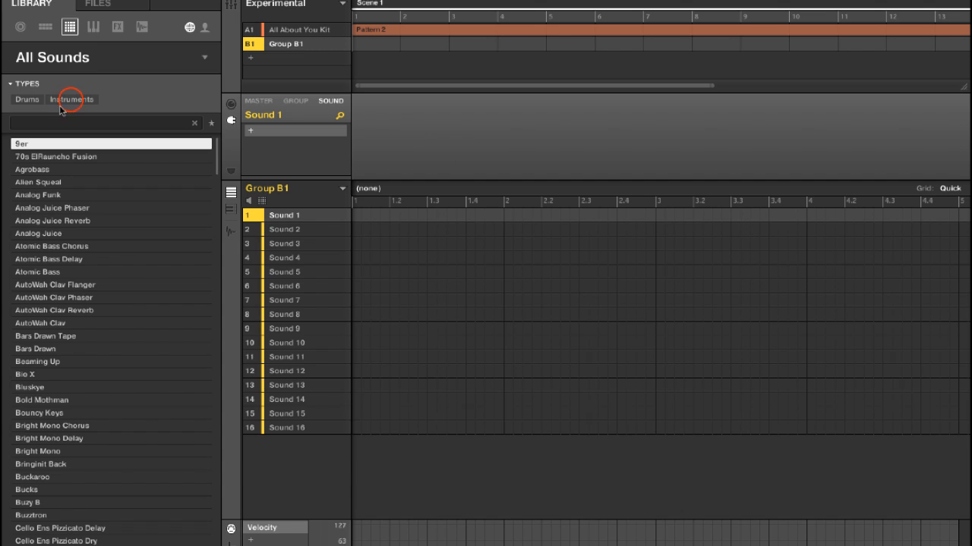
left_click(71, 100)
left_click(144, 118)
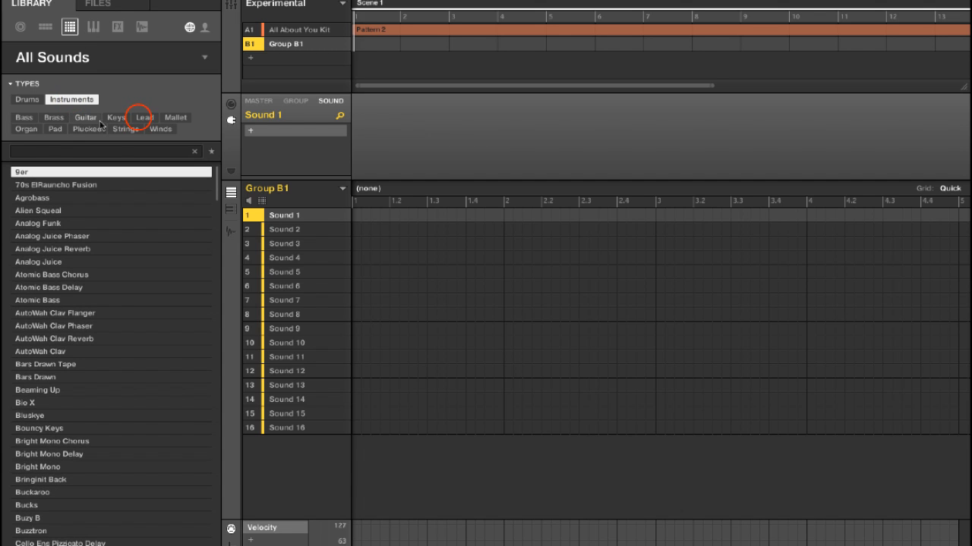
- Audition the Bucks lead, and load CZ Bad Ass into Group B1's first slot to record a melody with it
left_click(76, 275)
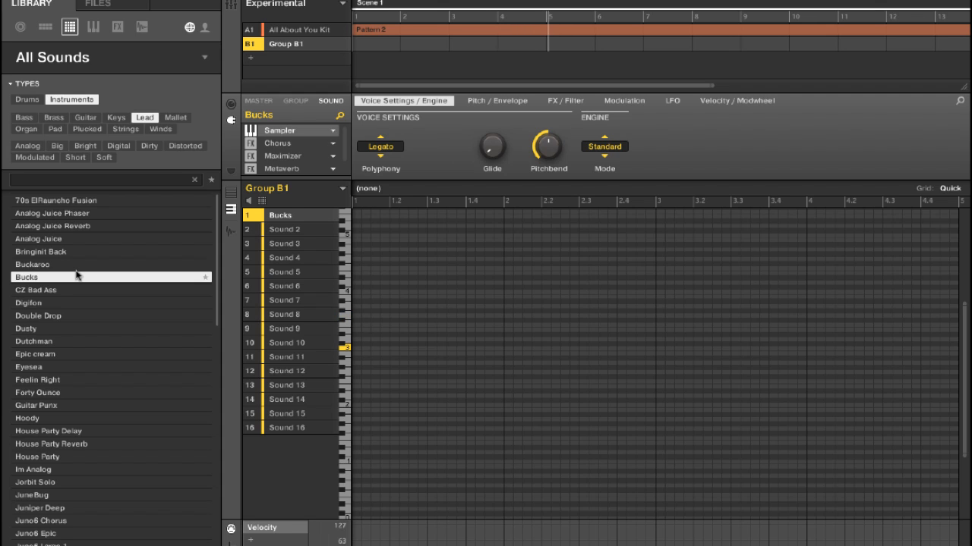
left_click(42, 289)
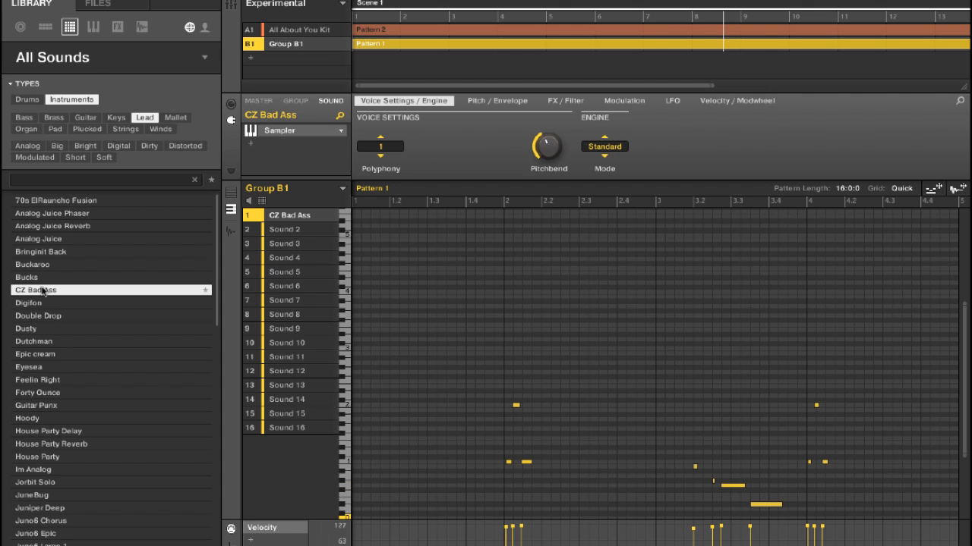
key("XF86AudioRaiseVolume")
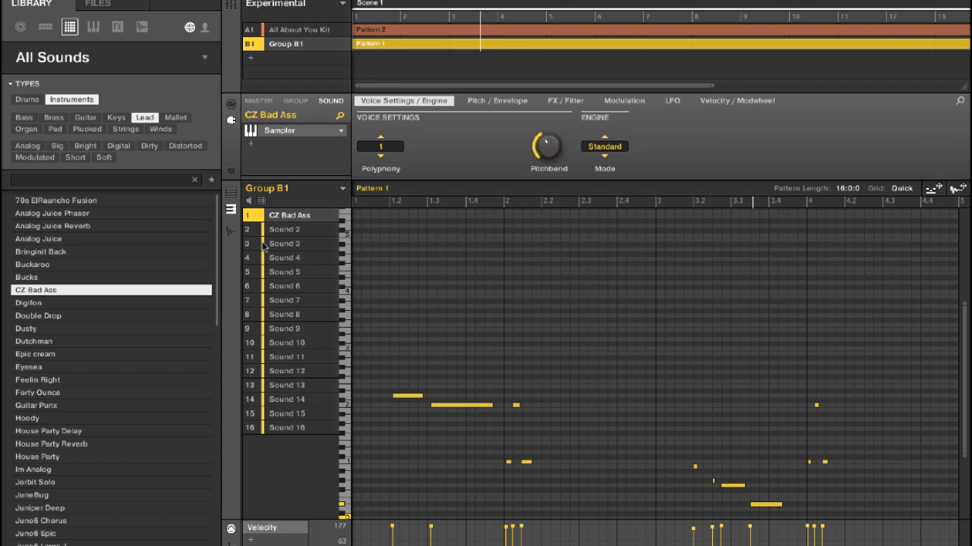
- Load the Digifon lead into Group B1's second slot and record a sparse high melody in Pattern 1
left_click(285, 229)
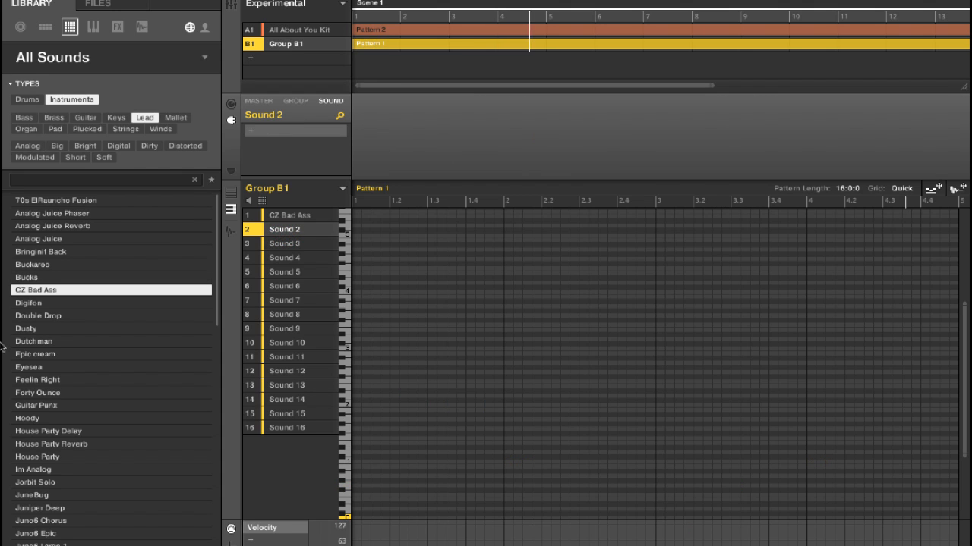
double_click(58, 302)
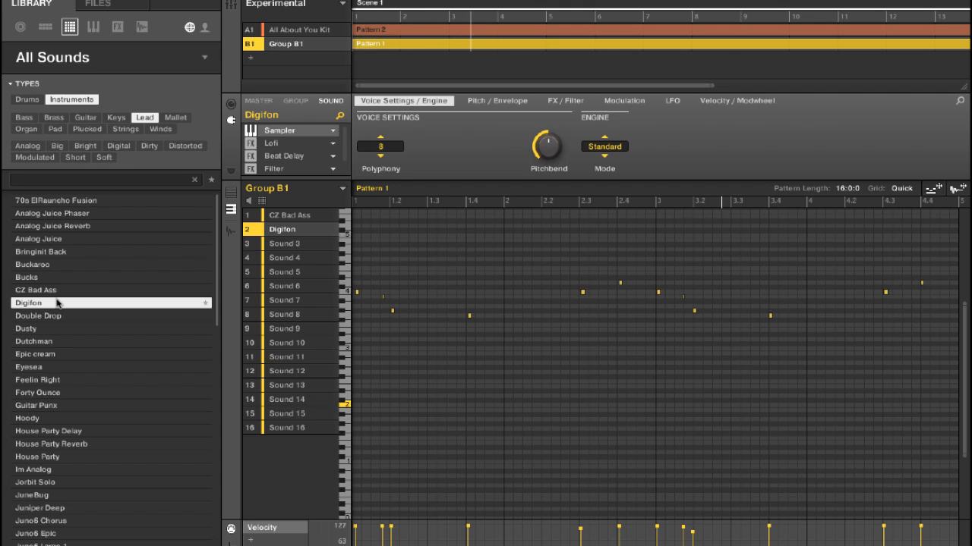
- Audition the Double Drop and Dusty leads and the G'd Up Mute Delay and G'd Up Mute guitars in Group B1's third slot
left_click(300, 242)
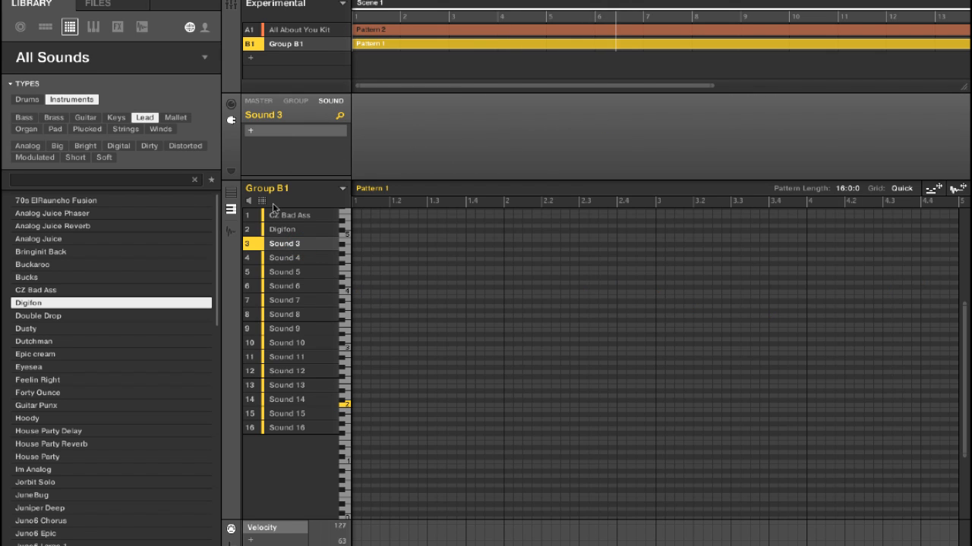
left_click(99, 316)
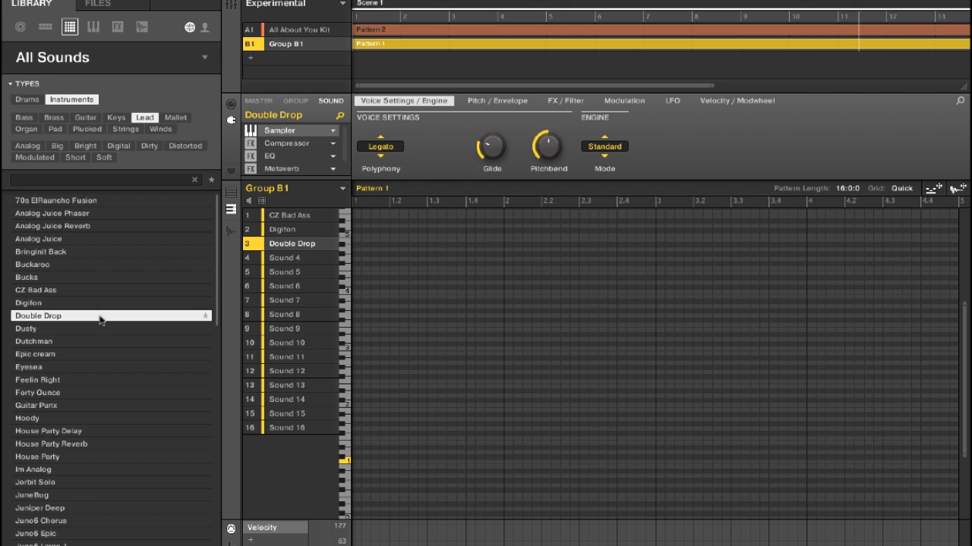
left_click(76, 324)
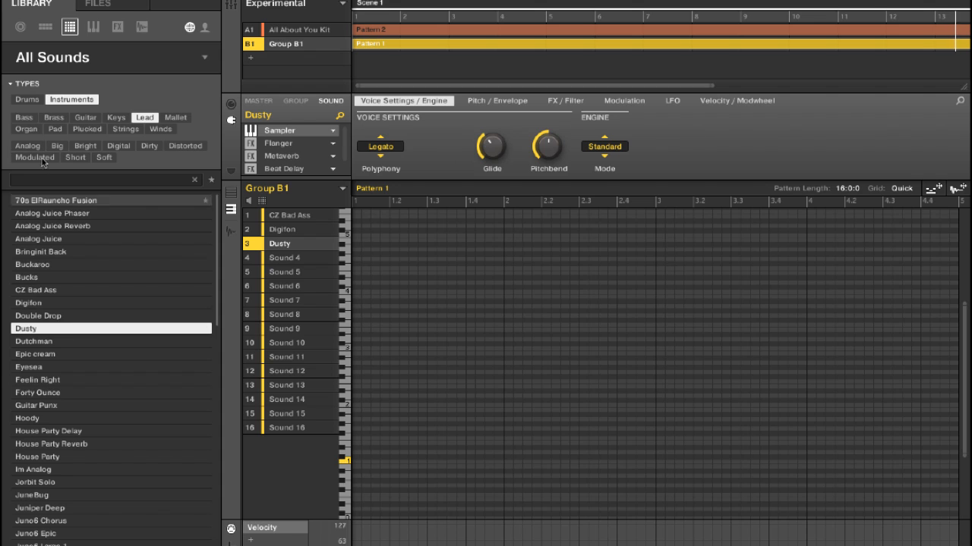
left_click(85, 118)
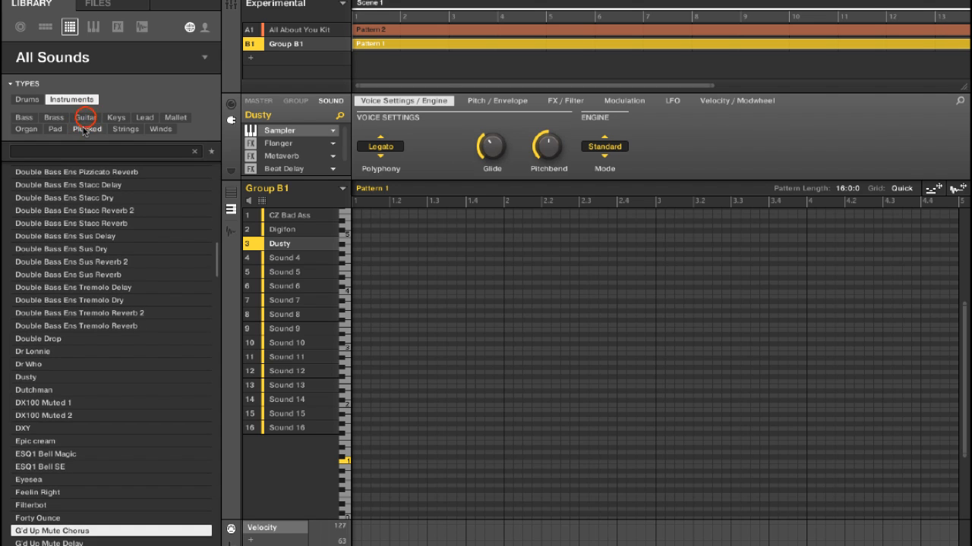
left_click(92, 199)
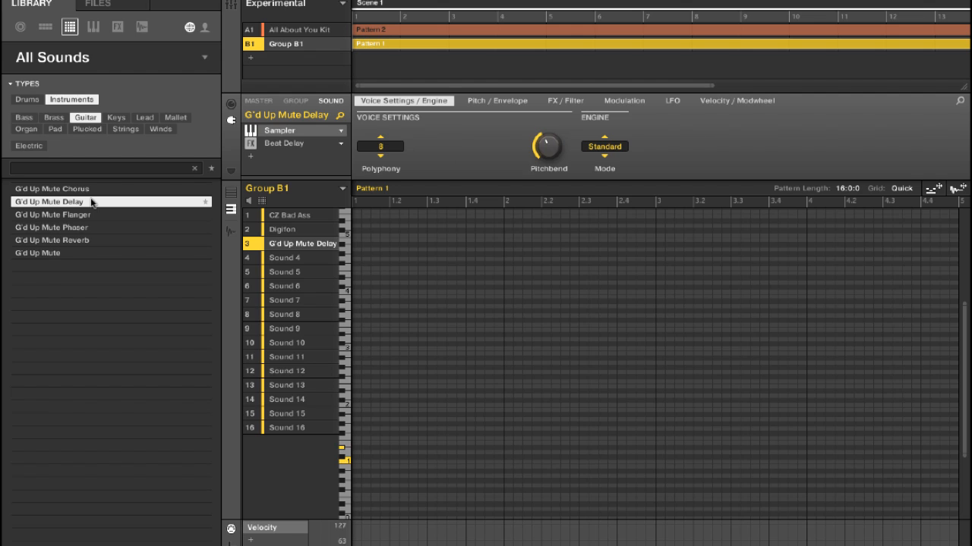
left_click(74, 252)
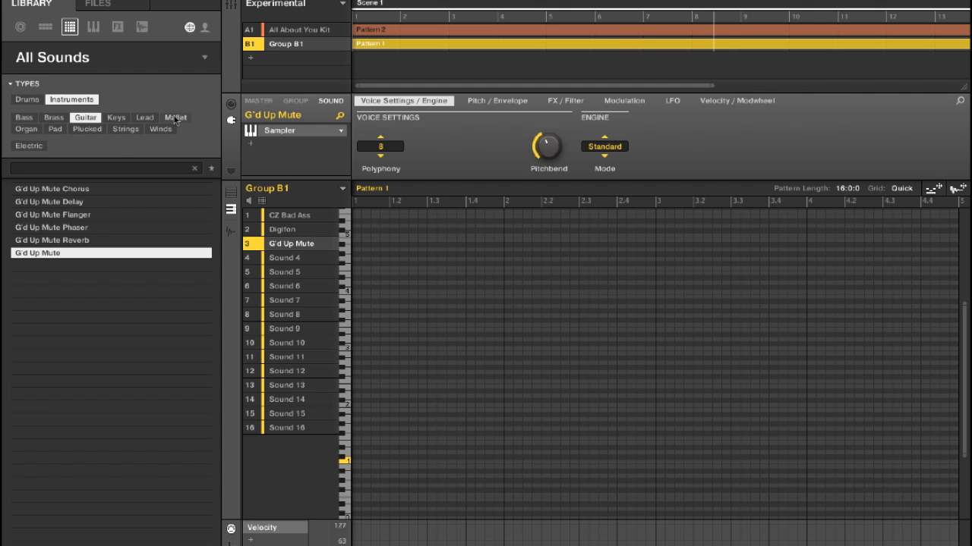
- Record a sparse melody with the plucked Orch Harp in Group B1's third slot, and adjust its volume
left_click(86, 130)
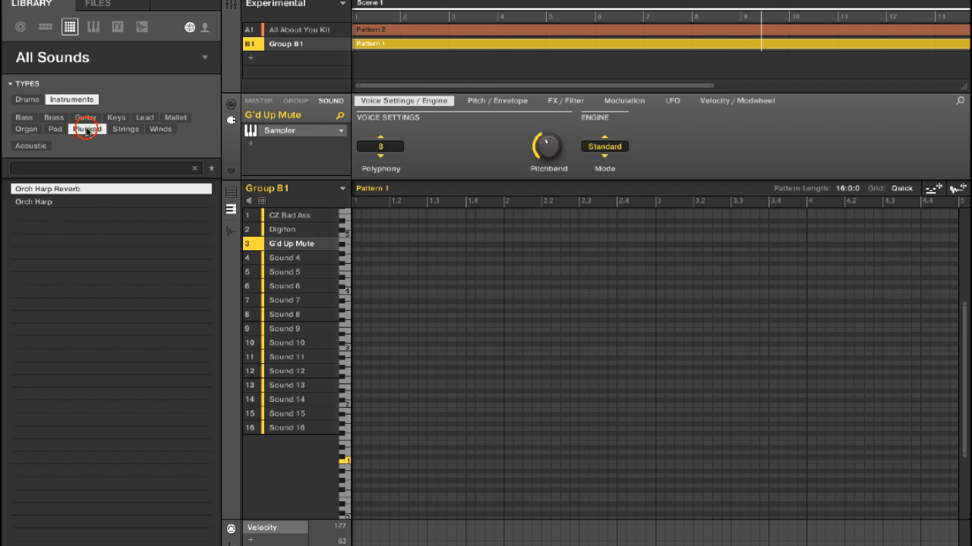
left_click(63, 202)
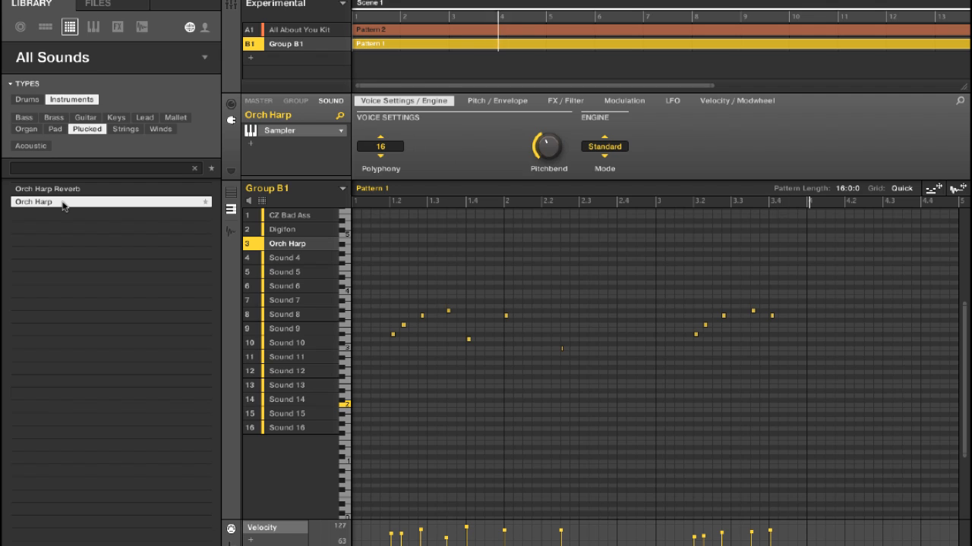
left_click(283, 258)
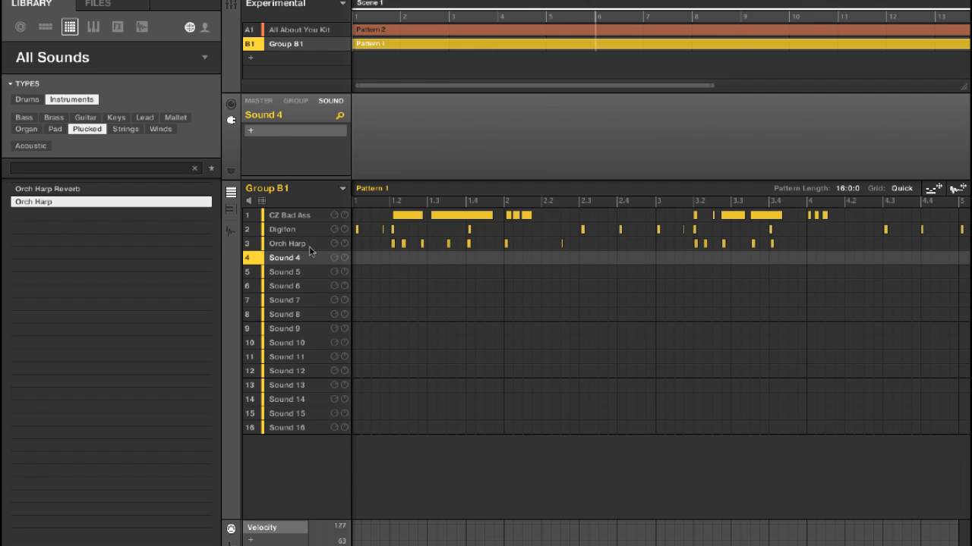
left_click_drag(335, 244, 335, 244)
left_click_drag(335, 244, 335, 244)
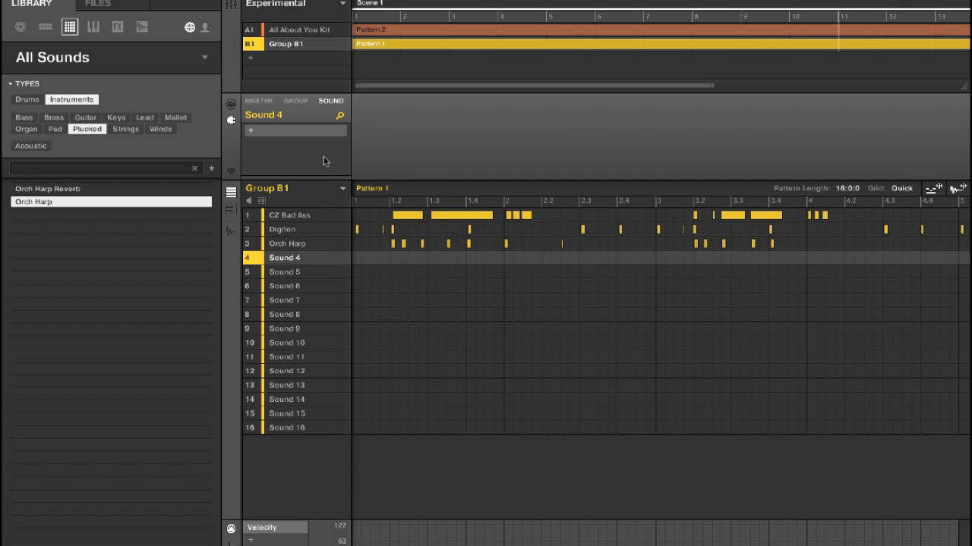
- Bypass the group Compressor on the All About You Kit while the pattern plays
left_click(304, 29)
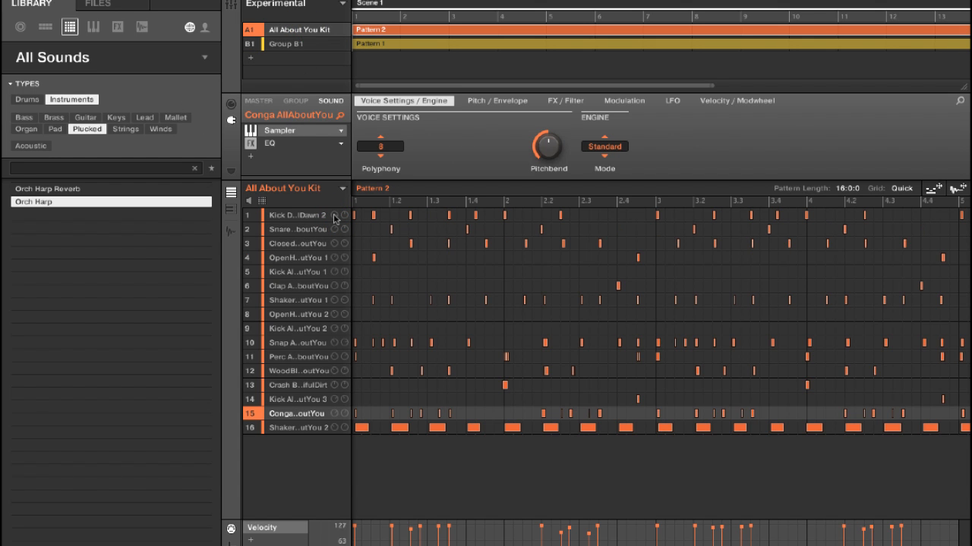
left_click(333, 272)
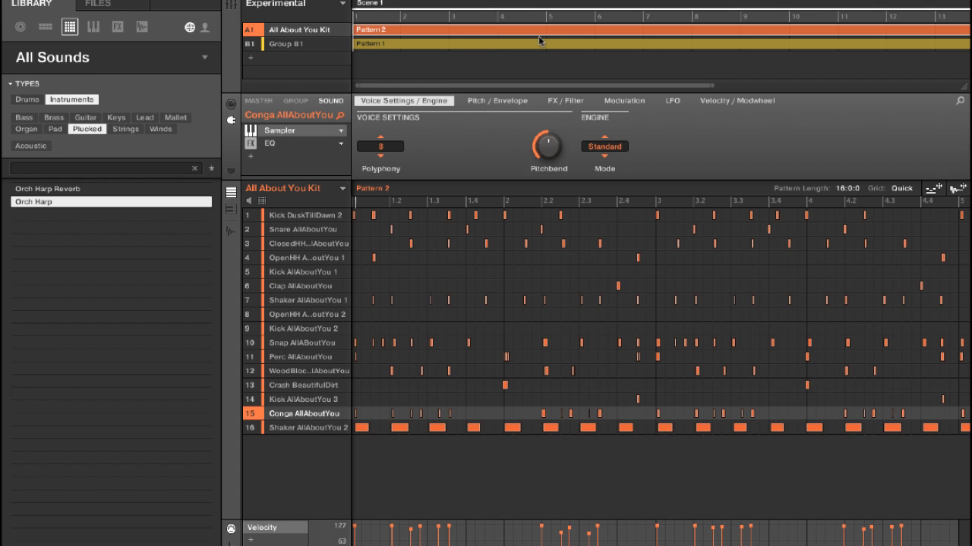
key("space")
left_click(235, 6)
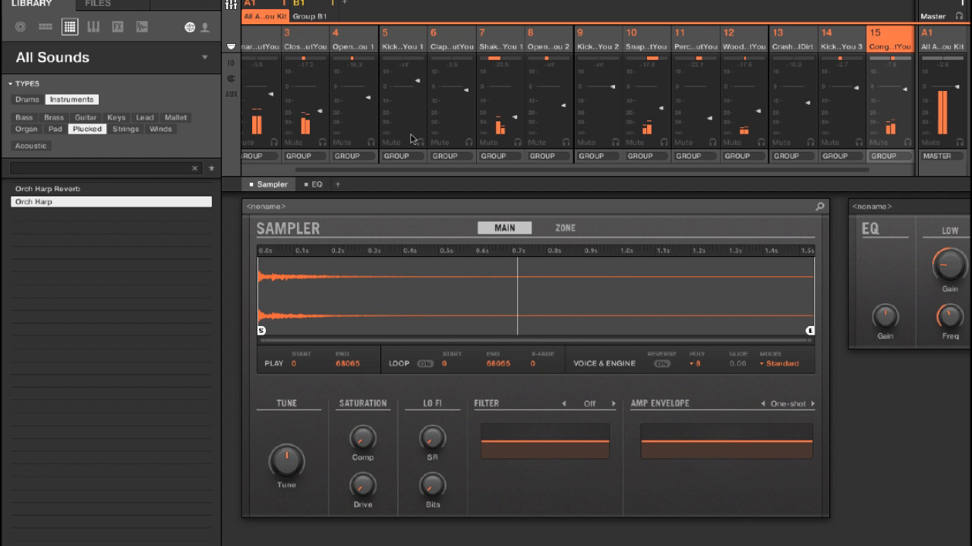
left_click(947, 43)
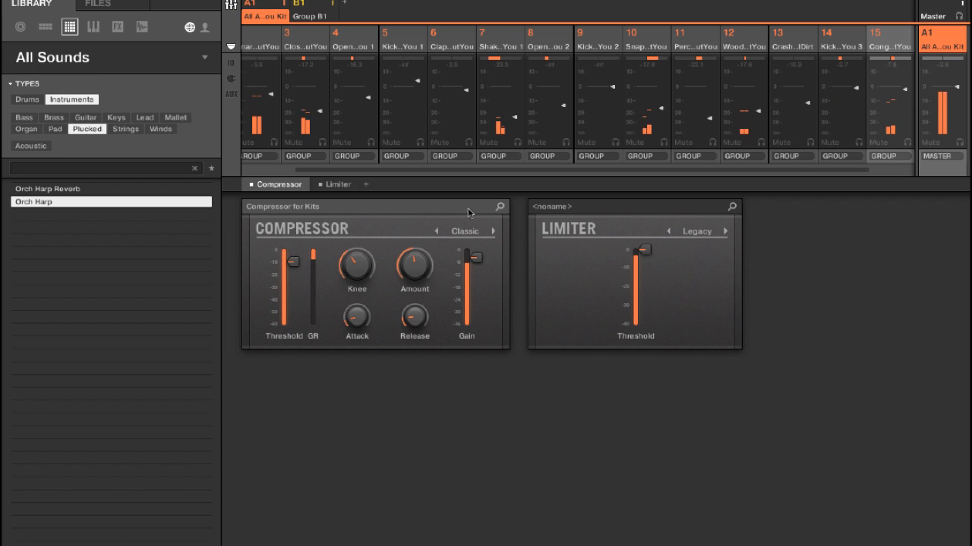
left_click(251, 184)
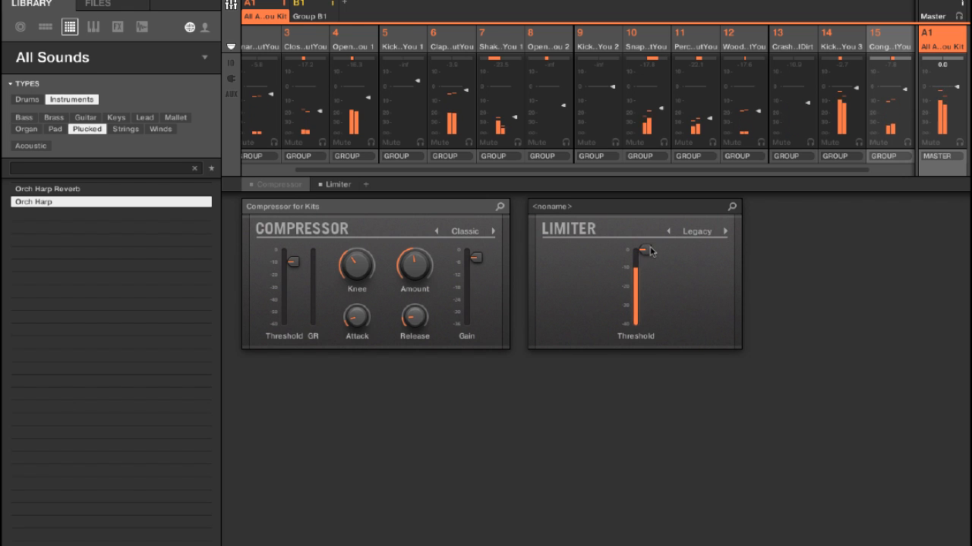
left_click(232, 5)
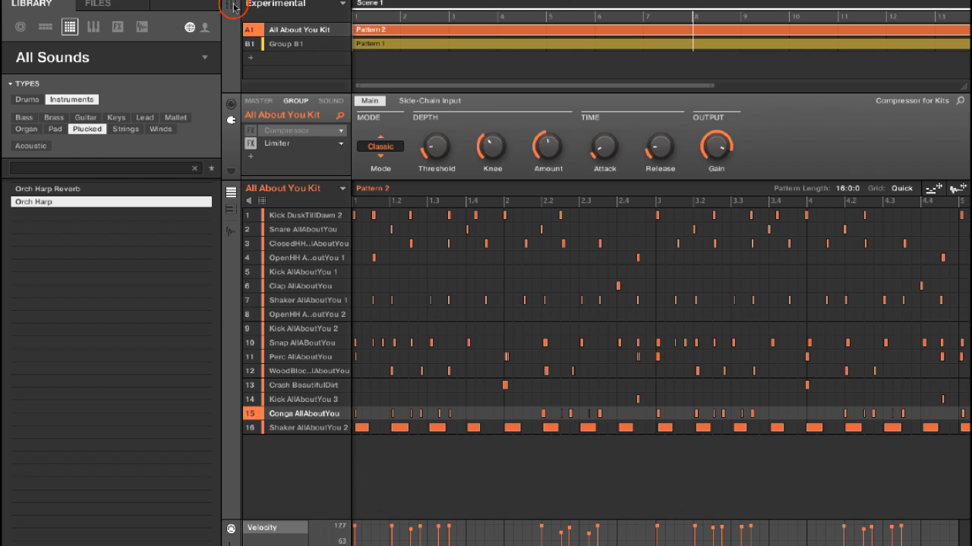
- Add a Limiter effect to the whole Group B1 in the mixer
left_click(232, 6)
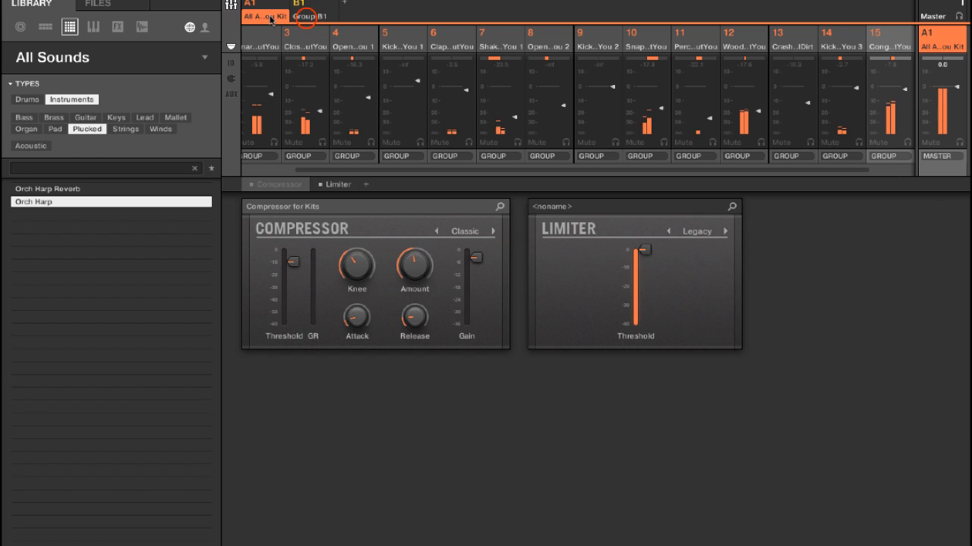
left_click(306, 18)
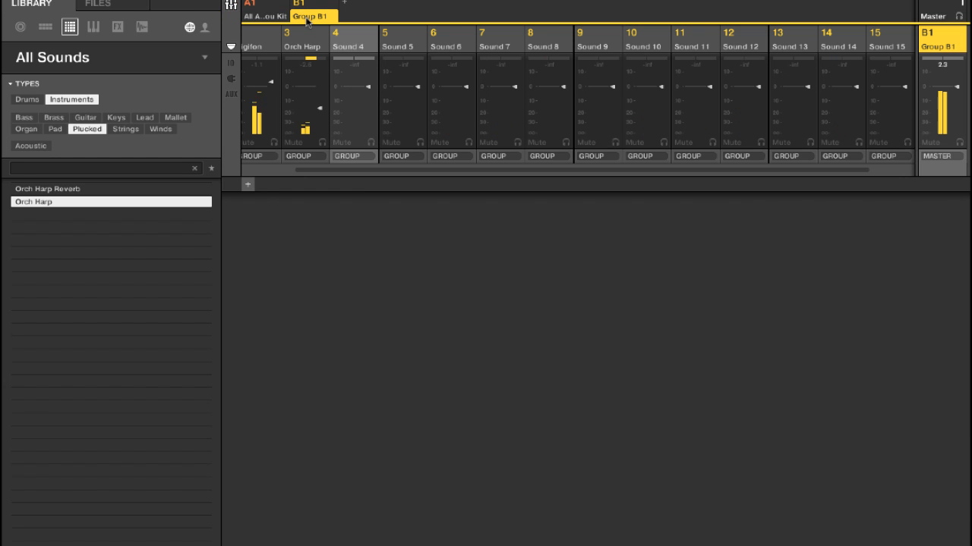
left_click(247, 184)
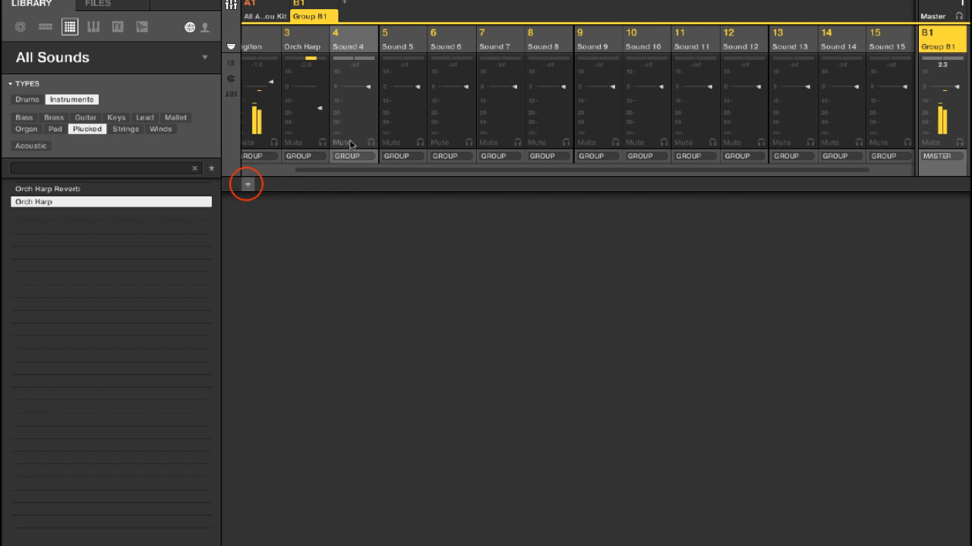
mouse_move(274, 208)
left_click(387, 253)
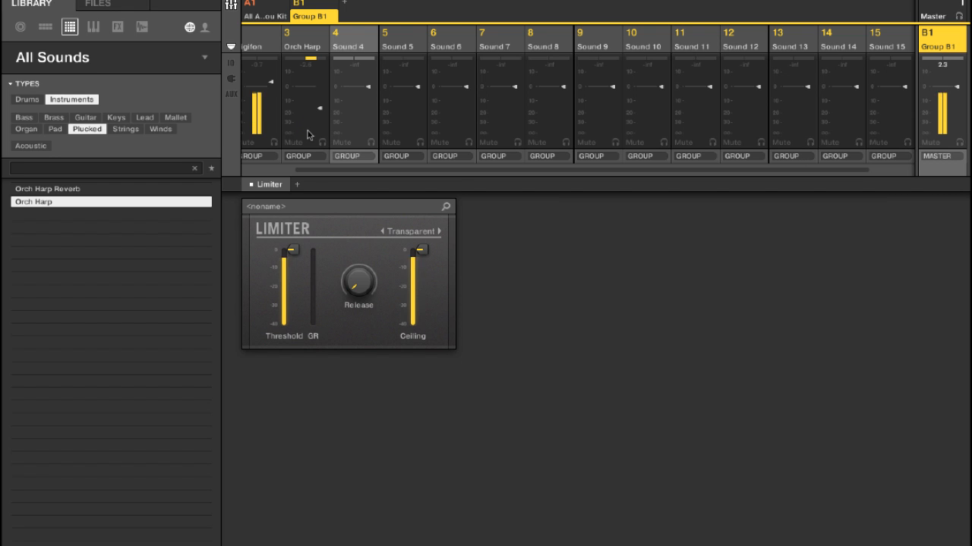
left_click(230, 5)
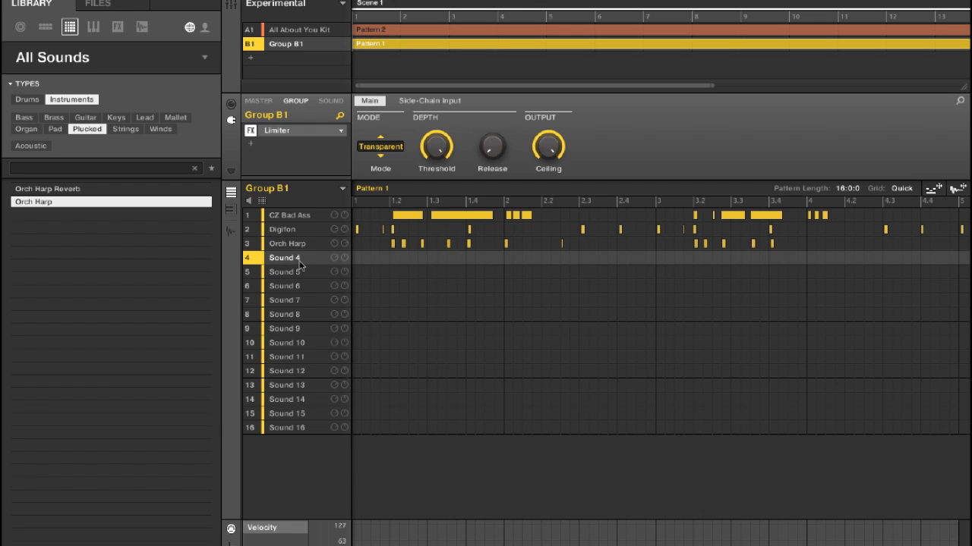
- Record a string melody in Pattern 1 with Juno6 Short String in Group B1's fourth slot, and adjust its volume
left_click(125, 129)
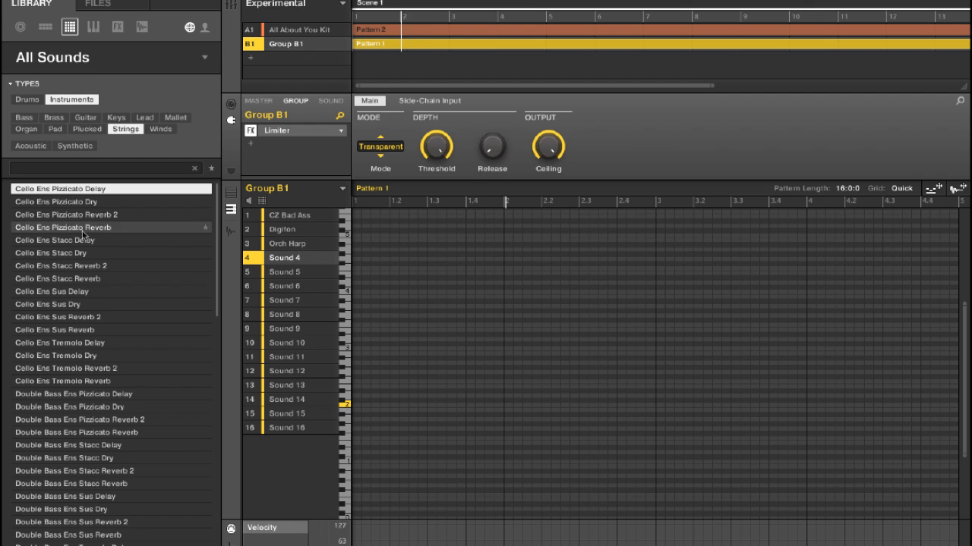
scroll(76, 455, "down", 3)
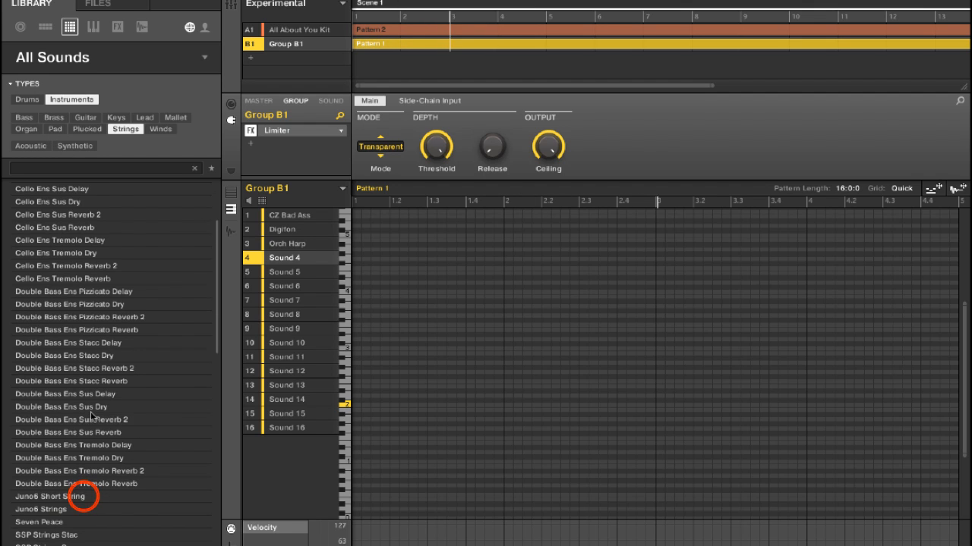
left_click(72, 497)
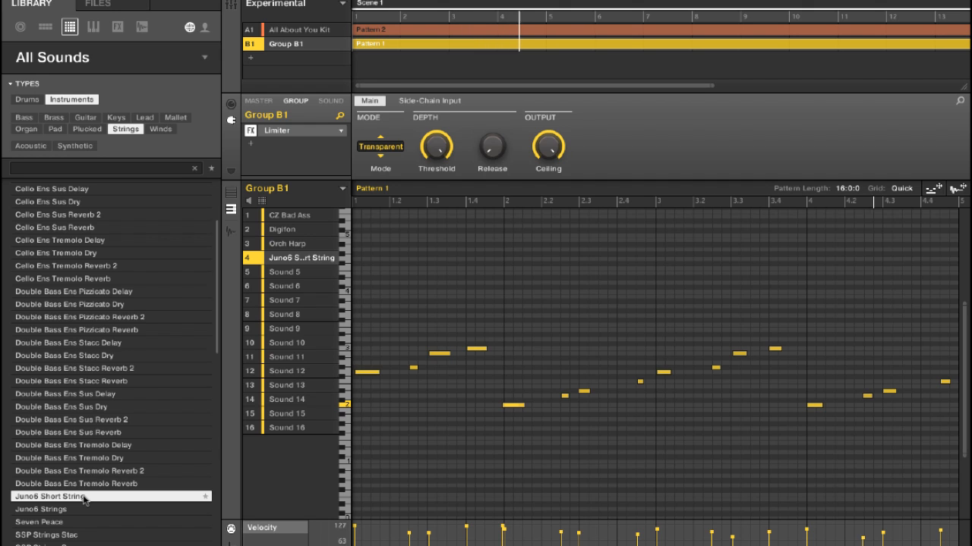
left_click(332, 258)
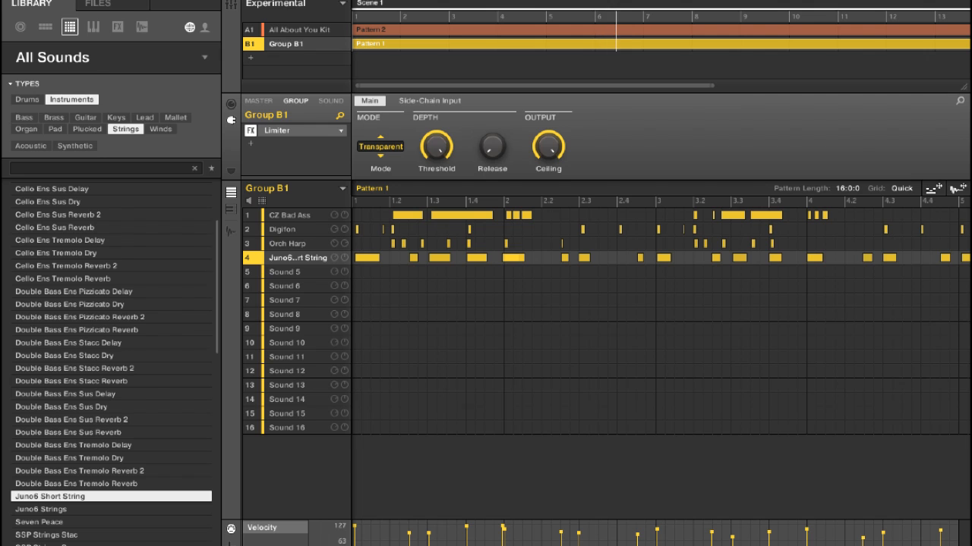
- Audition SSP Strings Stac in Group B1's fifth slot, and record sustained notes there with SSP Vintage 2 Trem at an adjusted volume
left_click(317, 270)
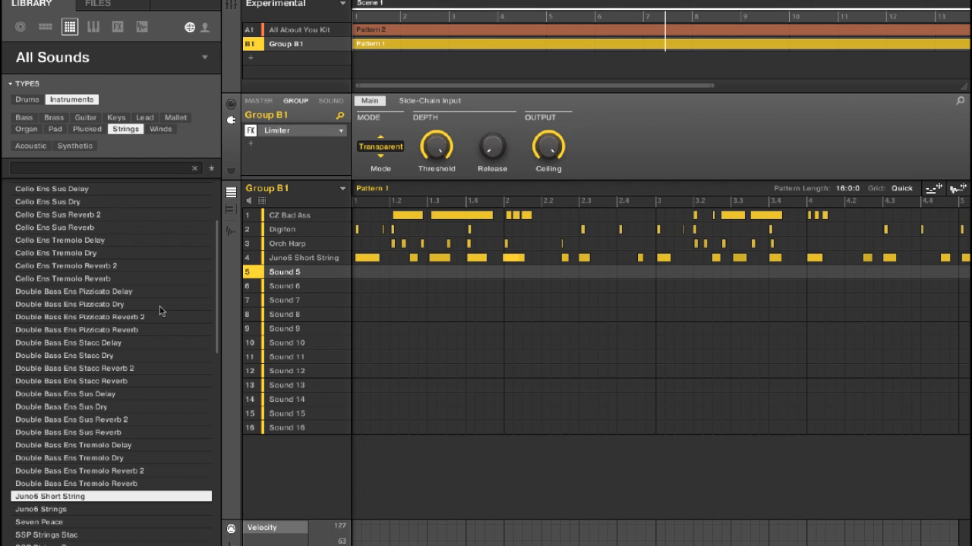
scroll(120, 405, "down", 4)
double_click(96, 382)
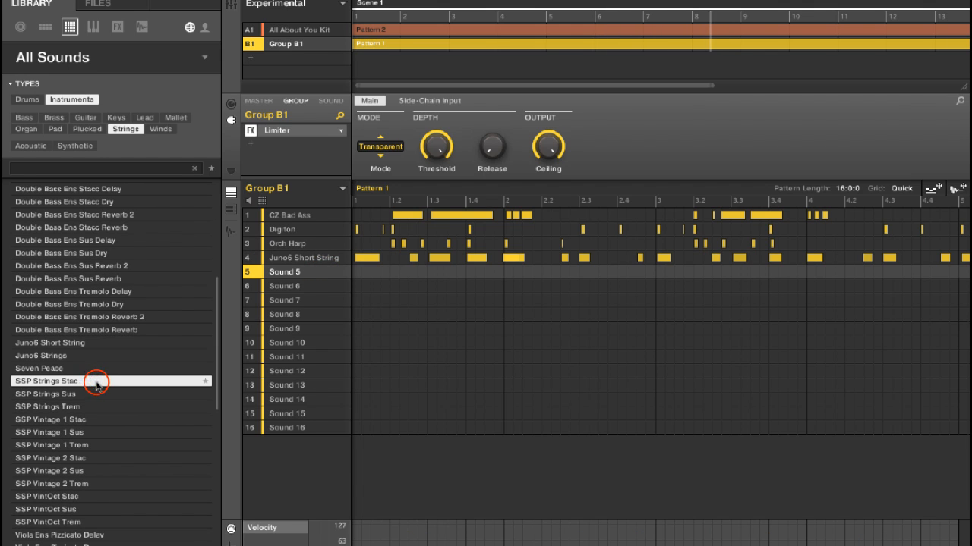
key("F2")
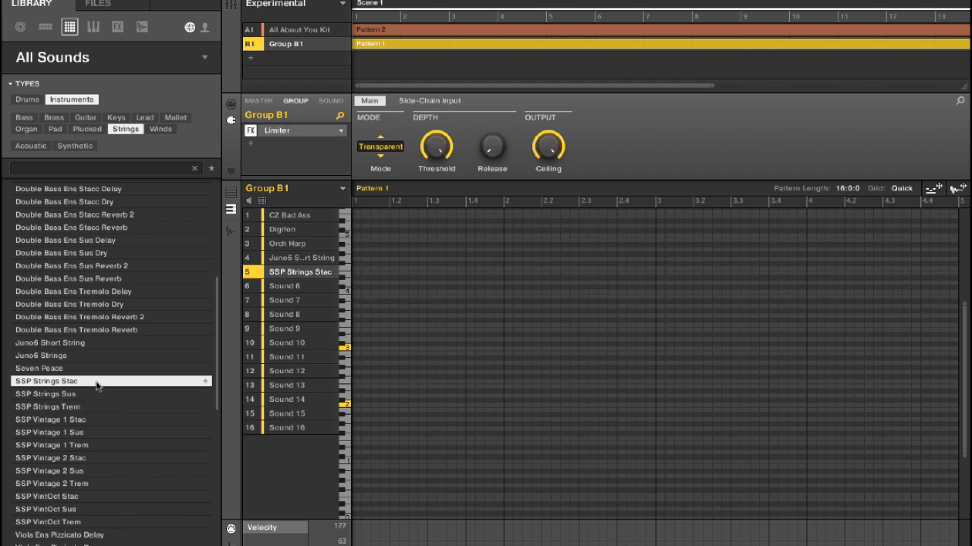
left_click(104, 489)
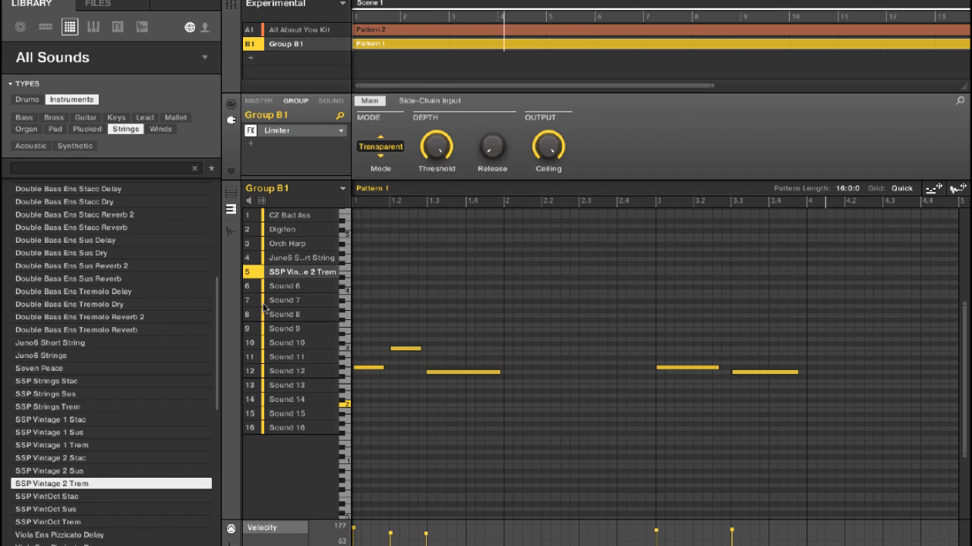
left_click(336, 272)
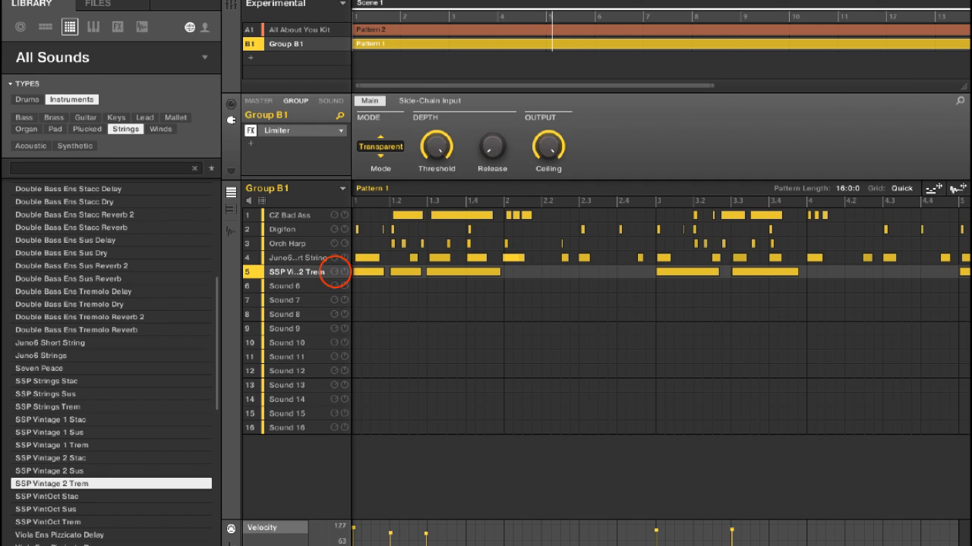
- Record long held notes with Yo Couch in Group B1's sixth slot, and adjust its volume and panning
left_click(283, 285)
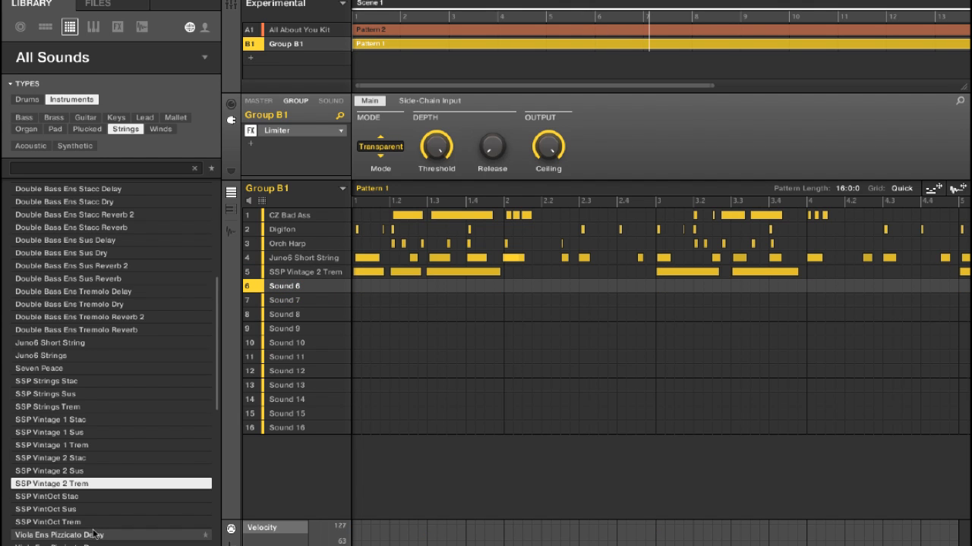
scroll(94, 532, "down", 10)
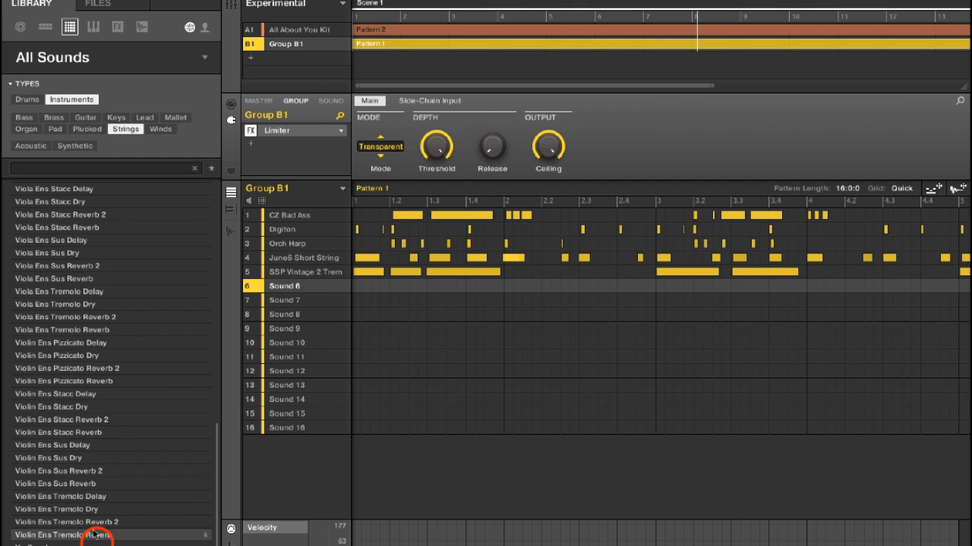
double_click(97, 544)
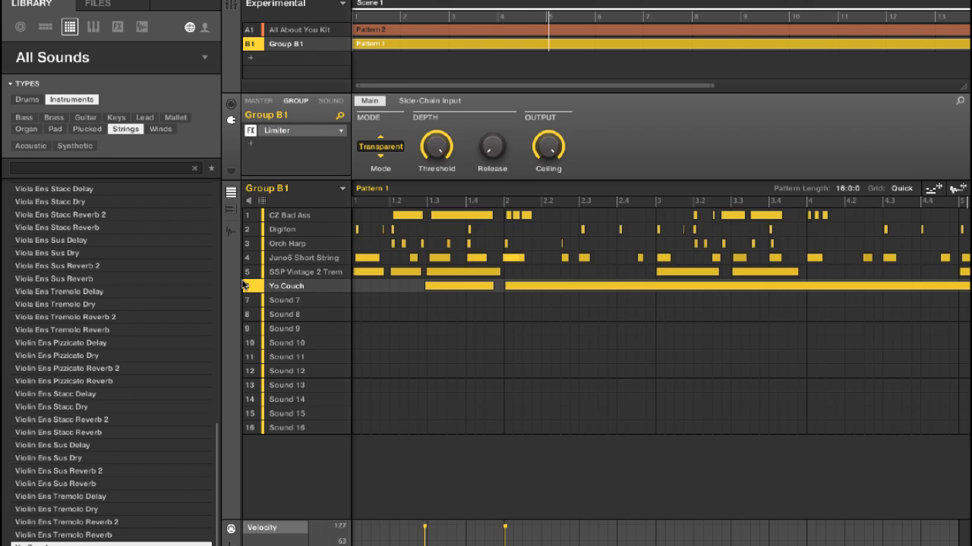
left_click(337, 287)
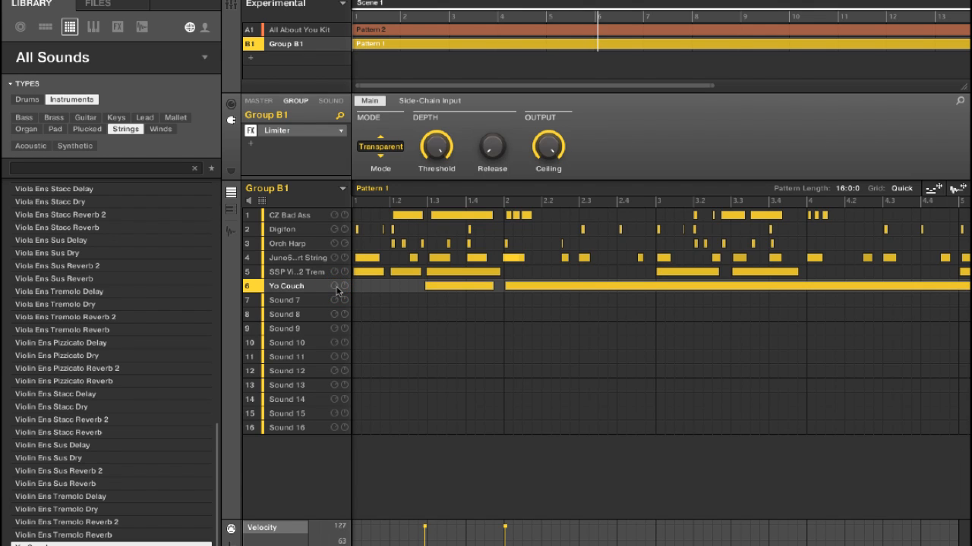
left_click(344, 287)
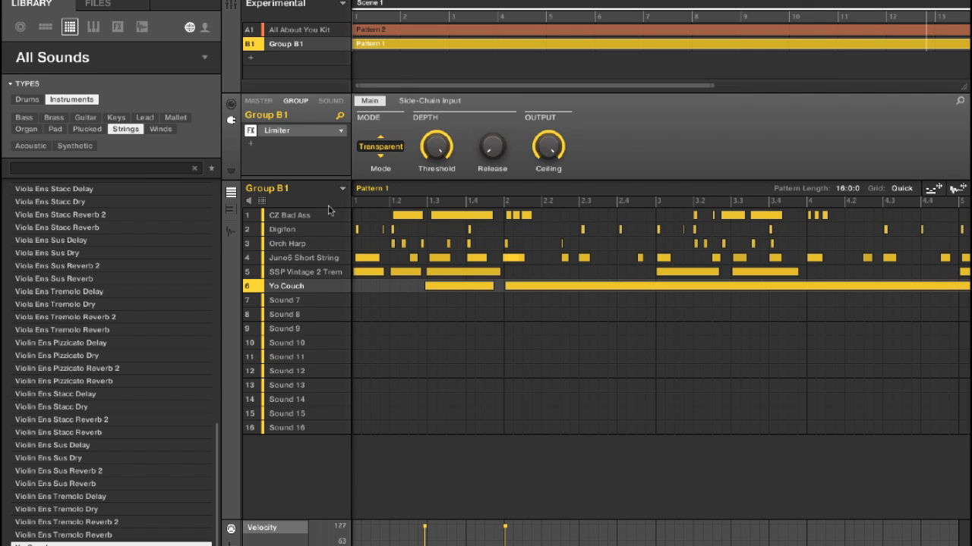
- Select Group B1's empty seventh slot, and fine-tune the volume and panning of Juno6 Short String during playback
left_click(312, 302)
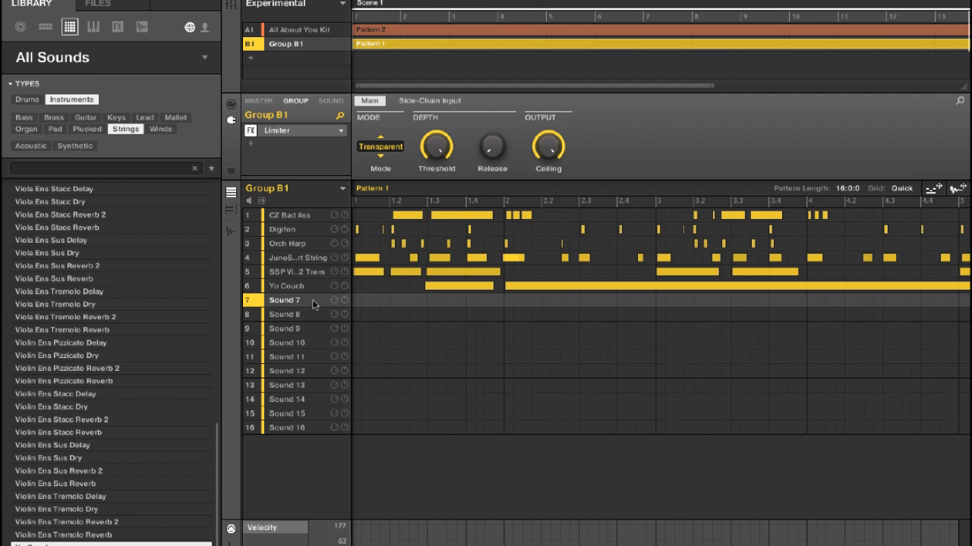
scroll(174, 272, "up", 10)
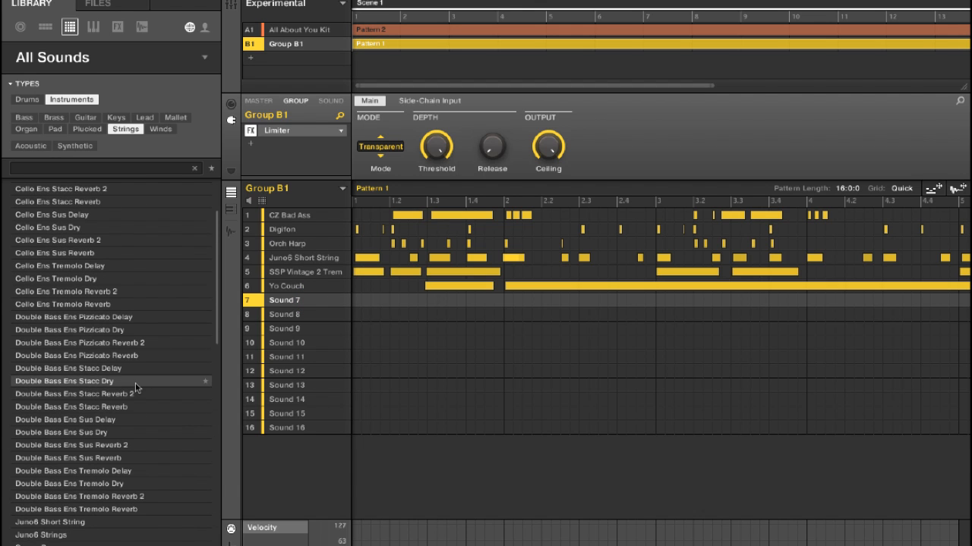
scroll(135, 383, "up", 2)
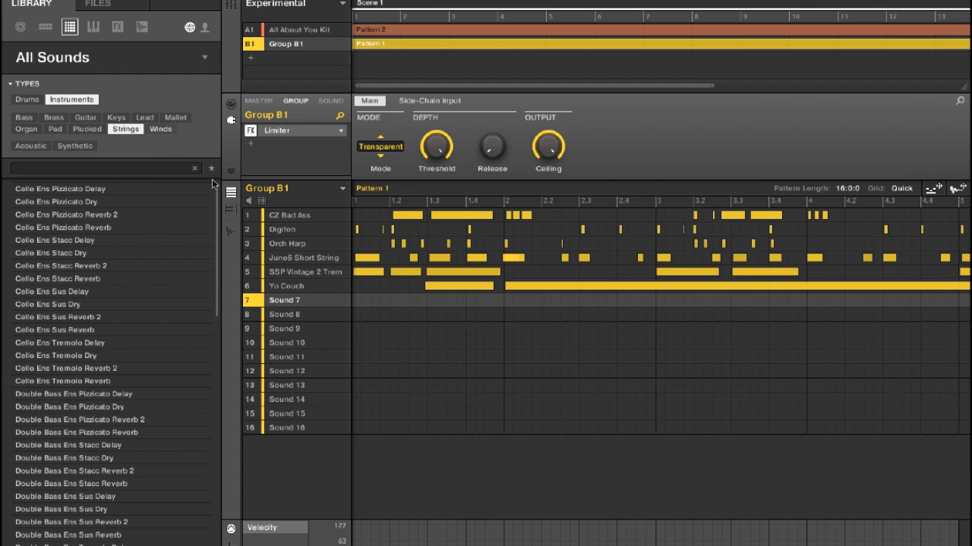
key("space")
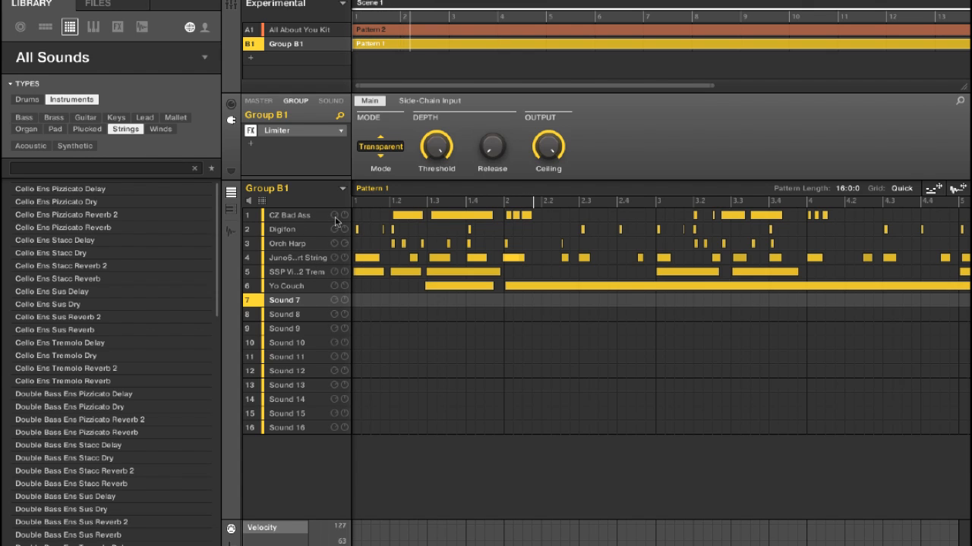
left_click(336, 258)
left_click(344, 259)
left_click(343, 259)
left_click(343, 258)
left_click(343, 259)
left_click(336, 259)
left_click(337, 259)
left_click(336, 259)
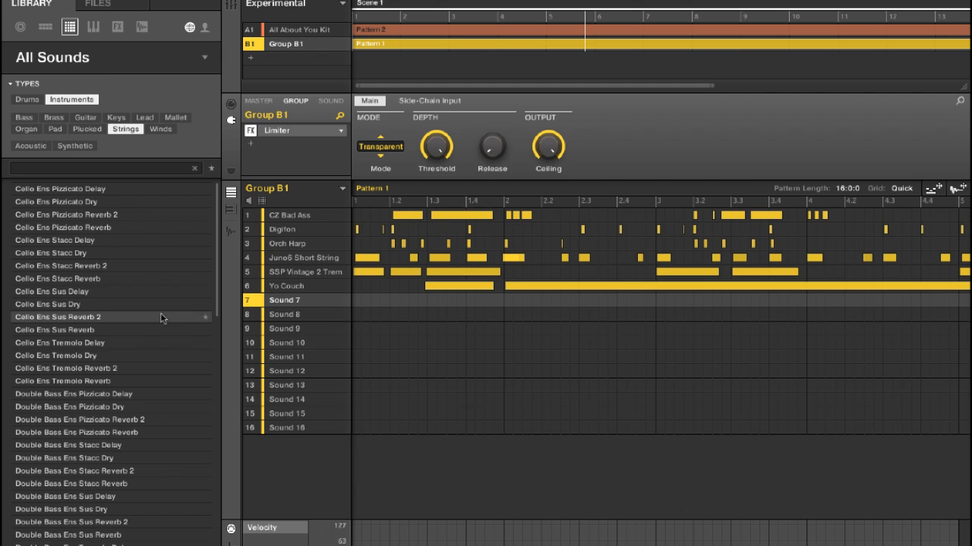
- Record a short wind melody with Pimpin Flute in Group B1's seventh slot, and adjust its volume
left_click(160, 129)
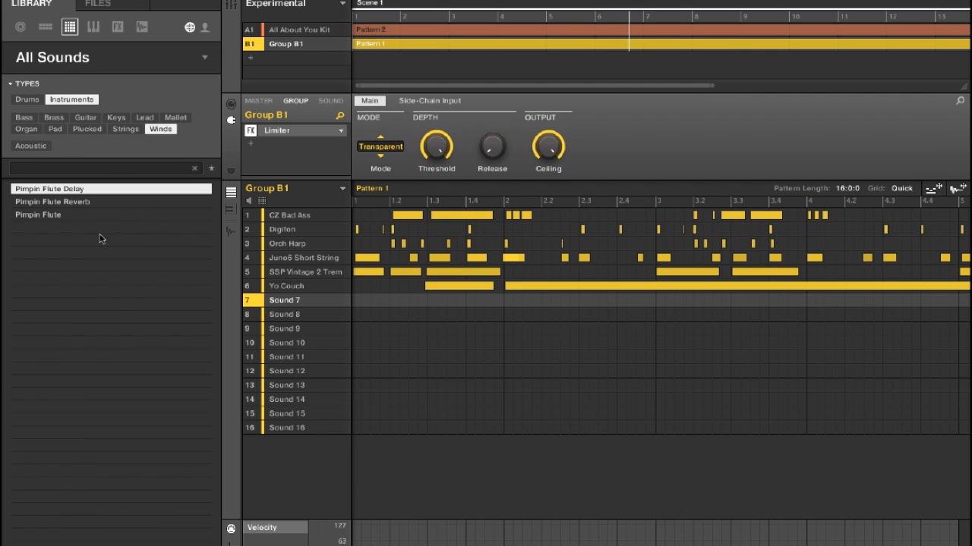
left_click(82, 215)
left_click(83, 215)
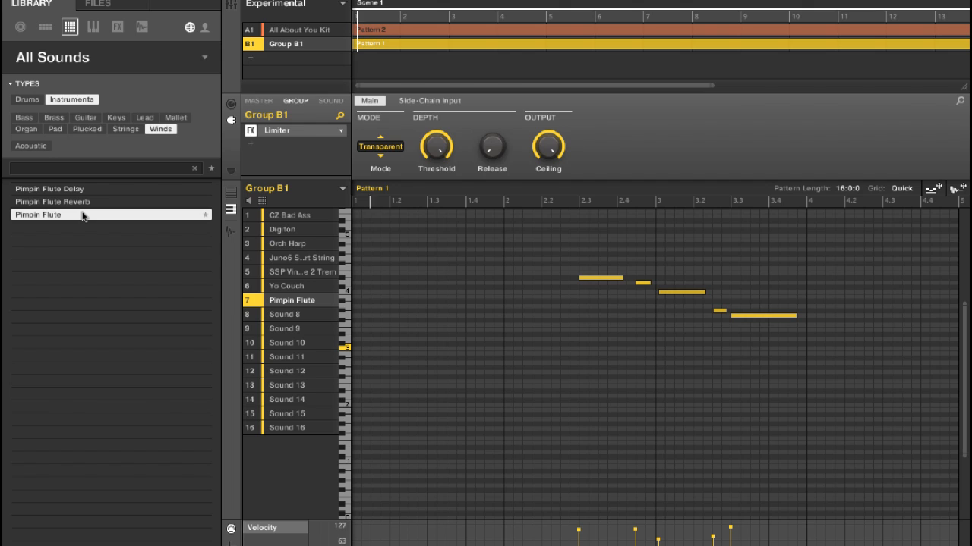
double_click(304, 304)
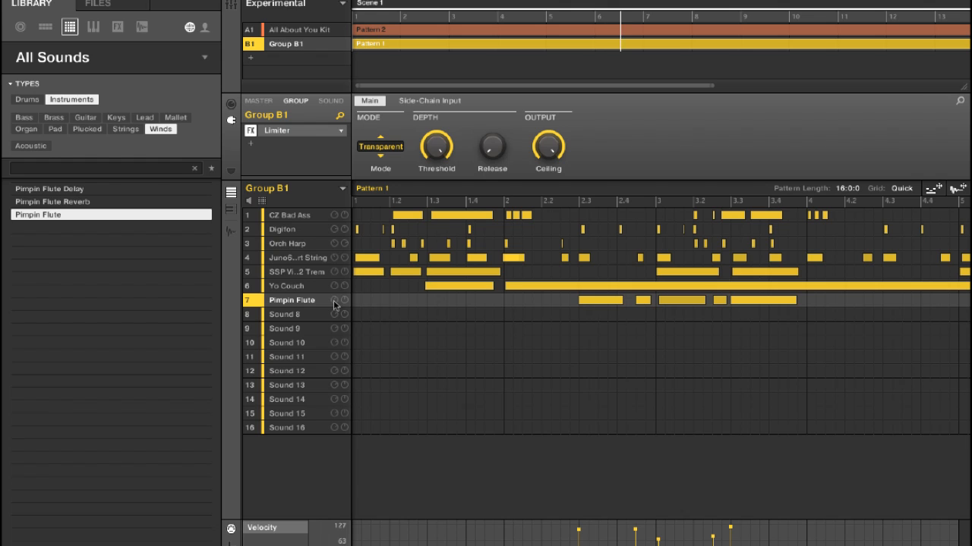
left_click(334, 301)
left_click_drag(334, 302, 334, 306)
- Select Group B1's eighth slot, and rebalance the volumes of SSP Vintage 2 Trem, Yo Couch and CZ Bad Ass
left_click(315, 316)
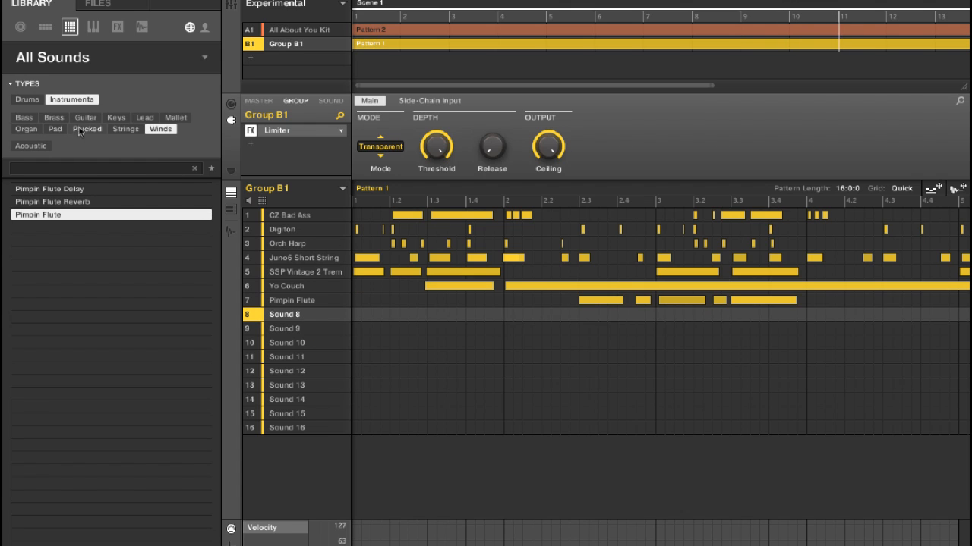
left_click(334, 273)
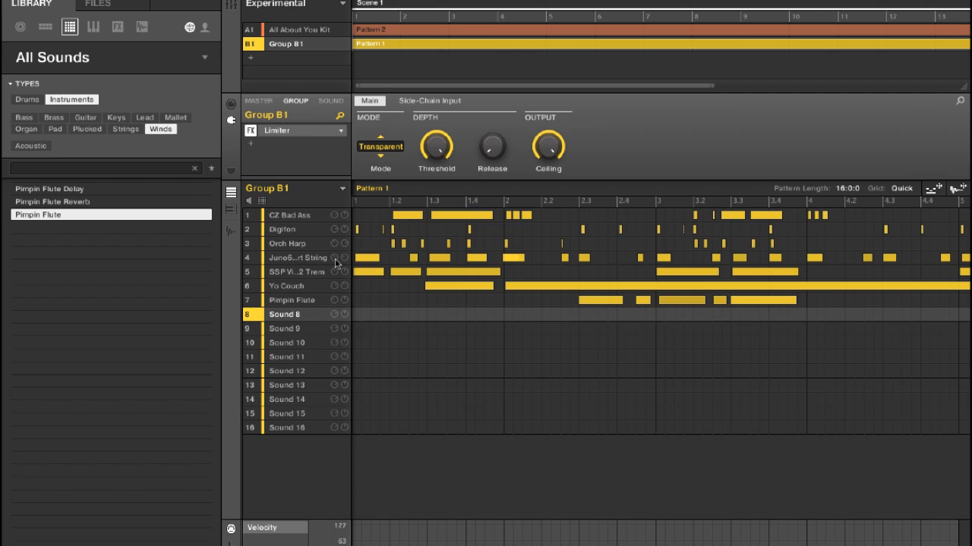
left_click(335, 278)
left_click(334, 285)
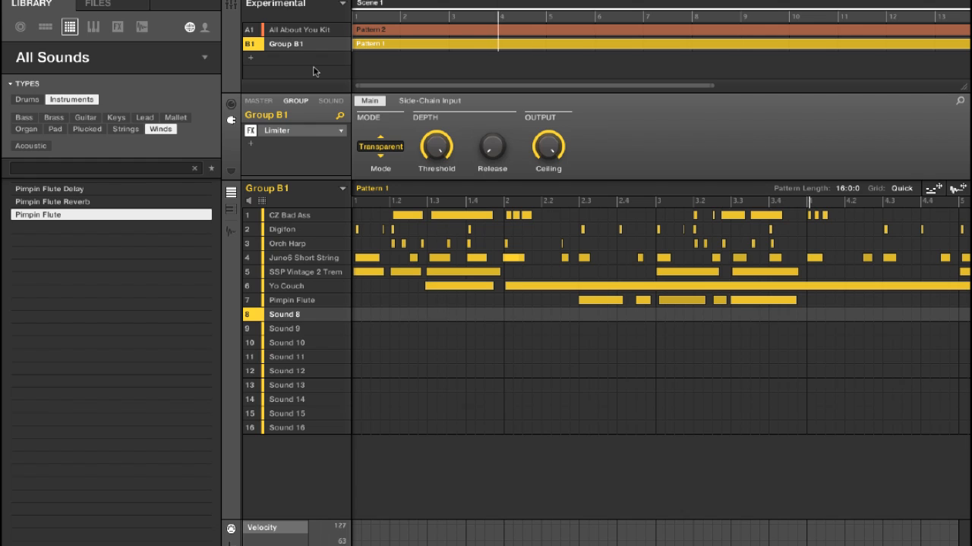
mouse_move(333, 219)
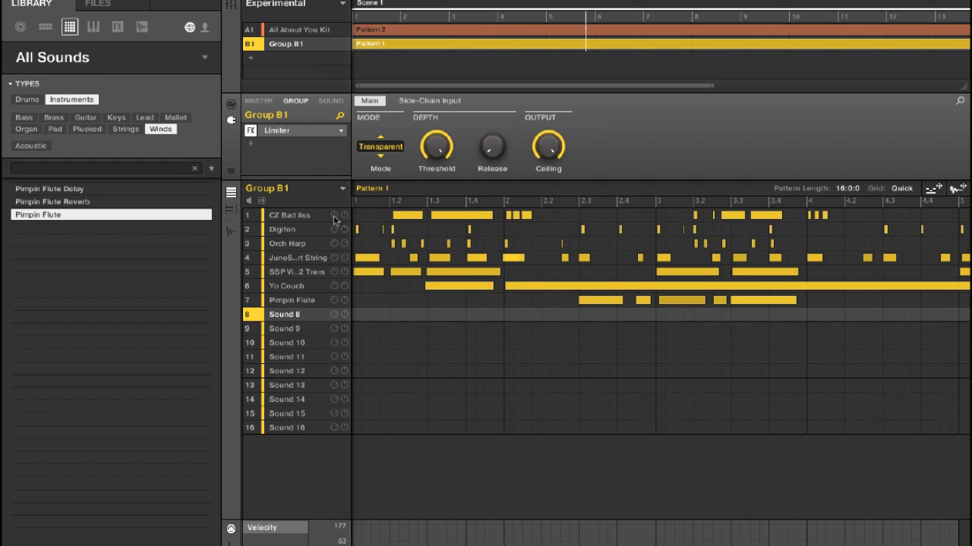
left_click(333, 217)
- Add a light drive to CZ Bad Ass's Sampler, trying an LP2 filter at 607.1 Hz cutoff and switching the filter back off
left_click(313, 217)
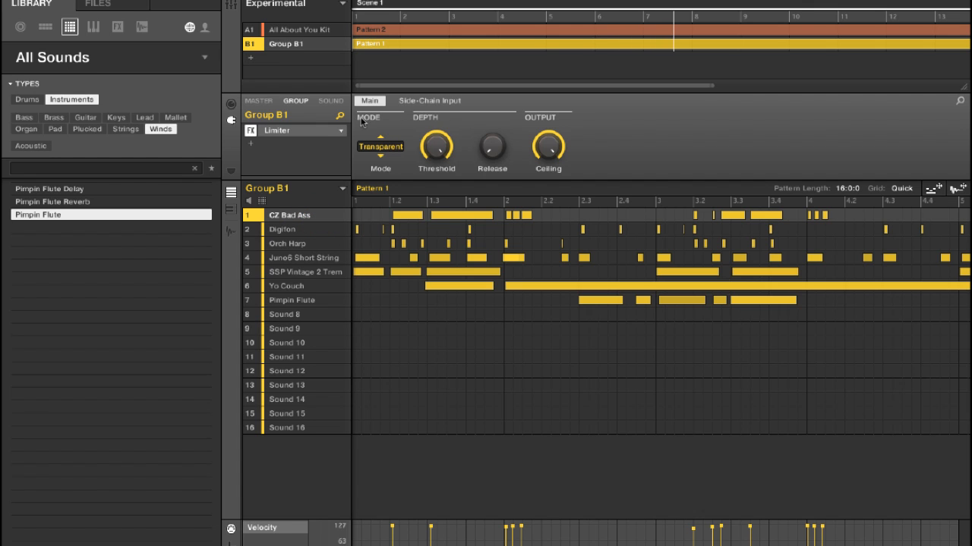
left_click(334, 102)
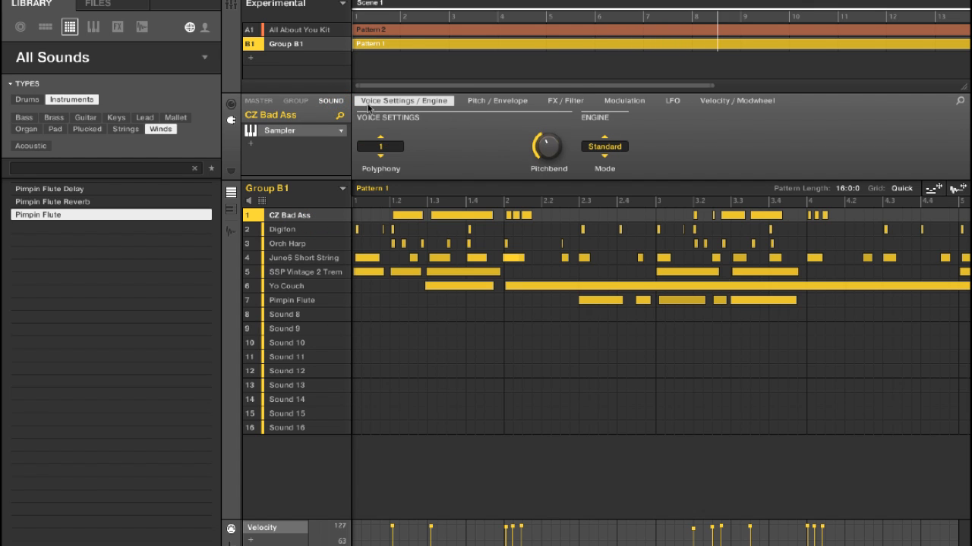
left_click(569, 101)
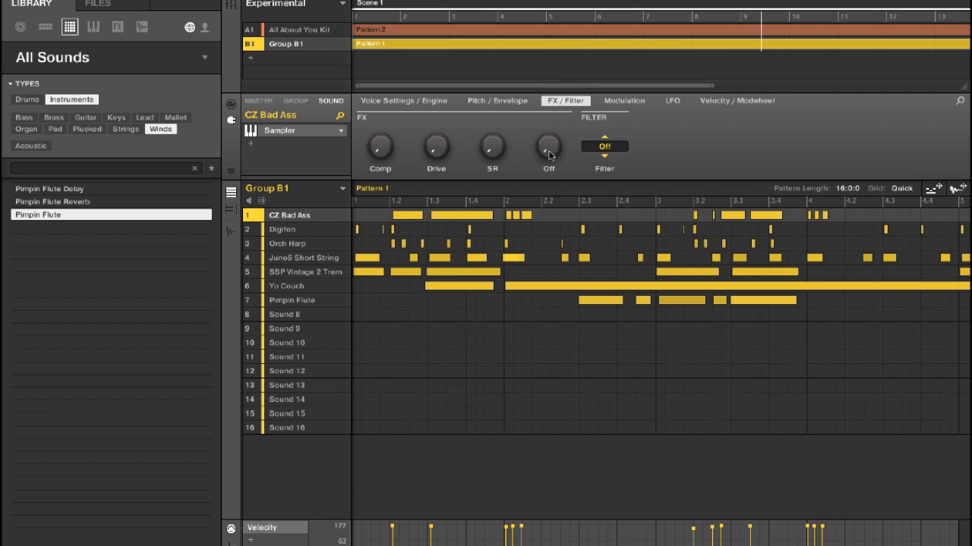
left_click(604, 155)
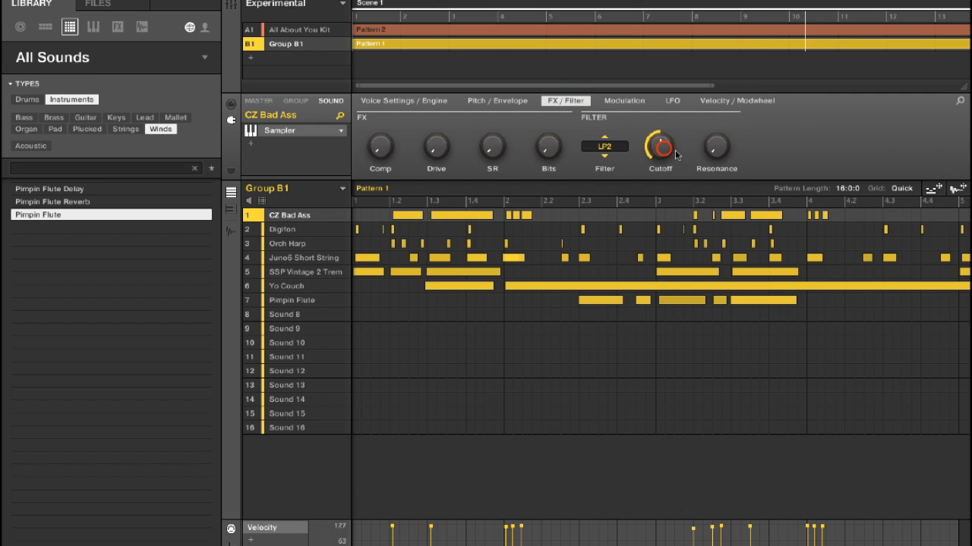
mouse_move(663, 148)
left_mouse_down()
mouse_move(663, 134)
mouse_move(663, 162)
mouse_move(659, 131)
left_mouse_up()
left_click_drag(436, 146, 437, 129)
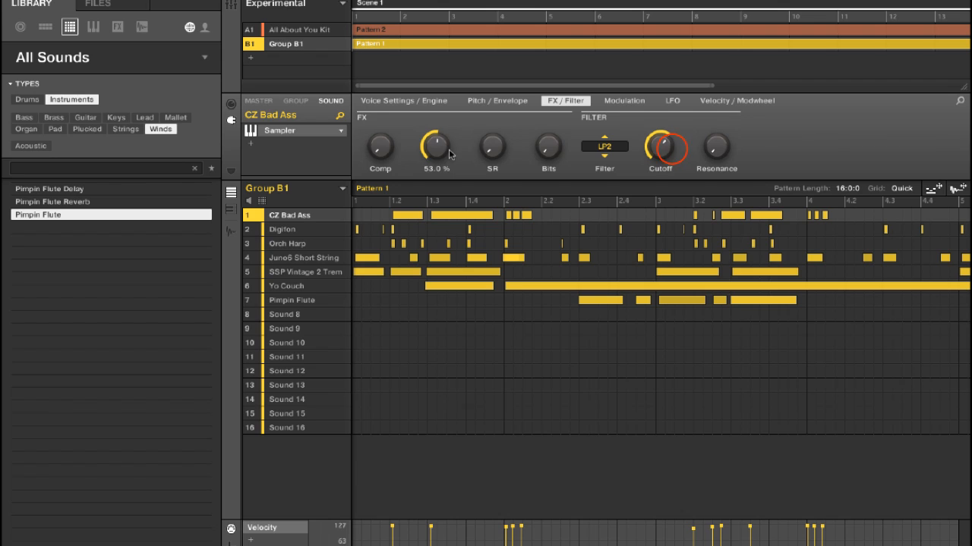
left_click_drag(670, 149, 671, 148)
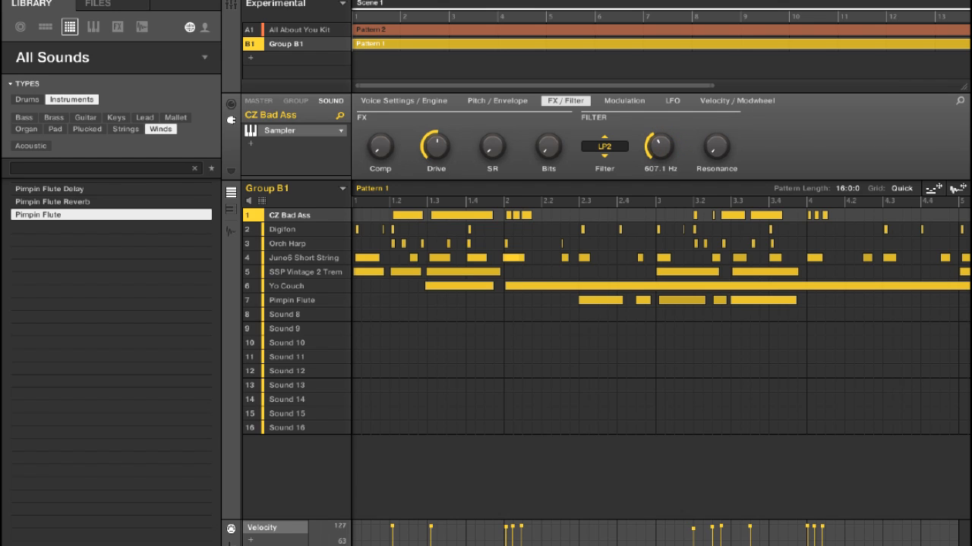
left_click_drag(436, 146, 442, 152)
left_click(605, 139)
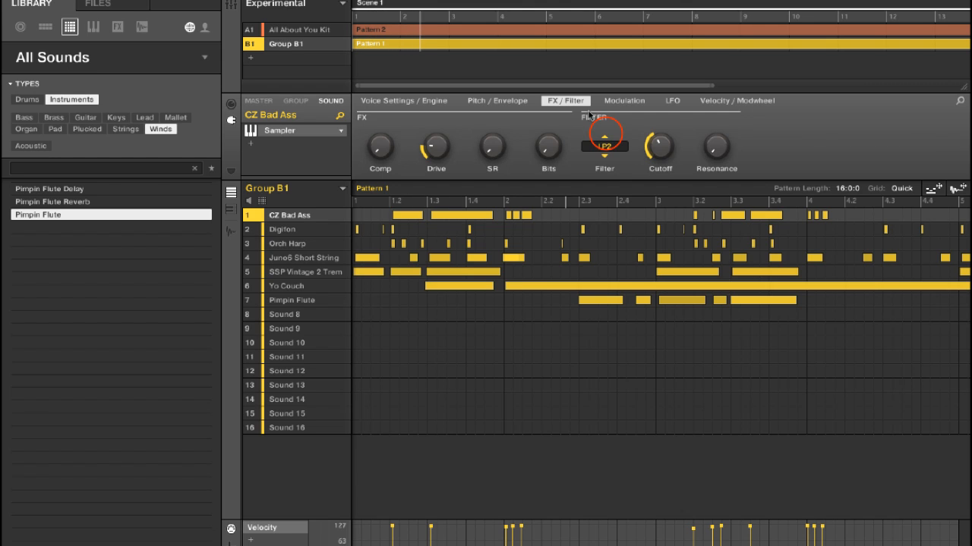
left_click(605, 136)
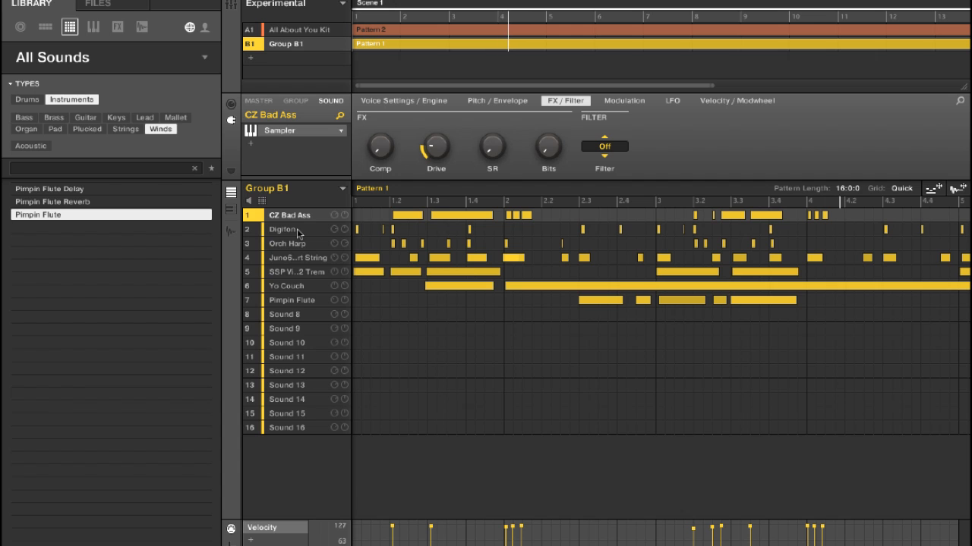
- Fine-tune the volume and panning of the conga, crash, wood block and snap in the All About You Kit
left_click(307, 29)
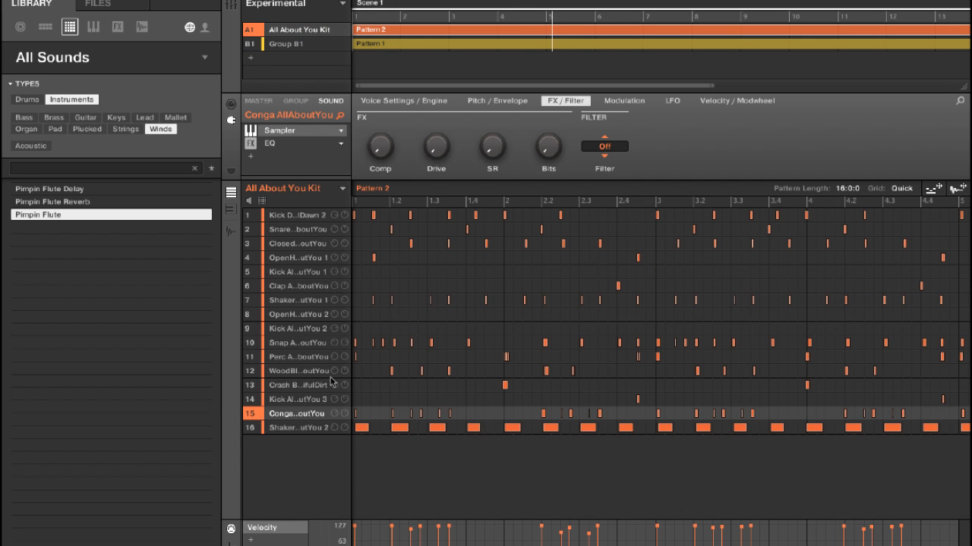
left_click(339, 415)
left_click(344, 386)
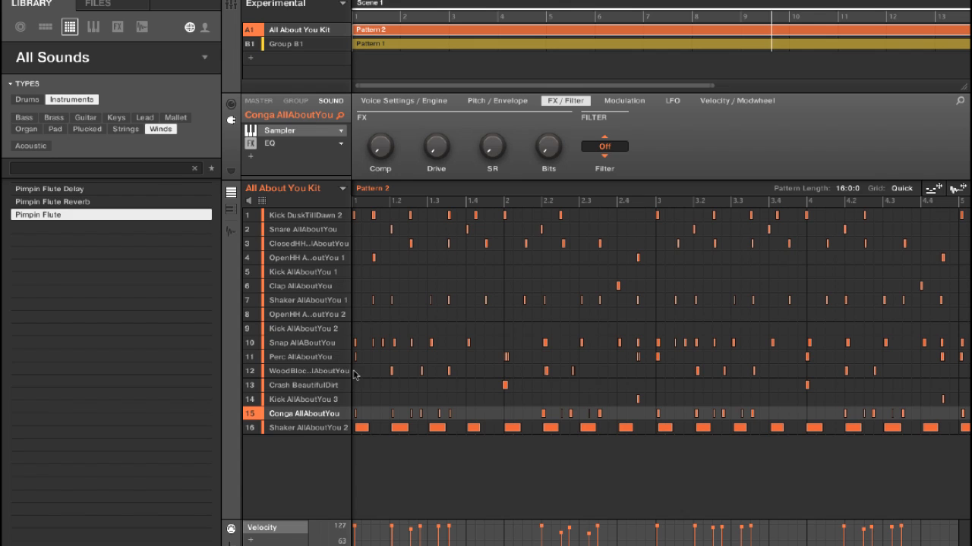
left_click(343, 372)
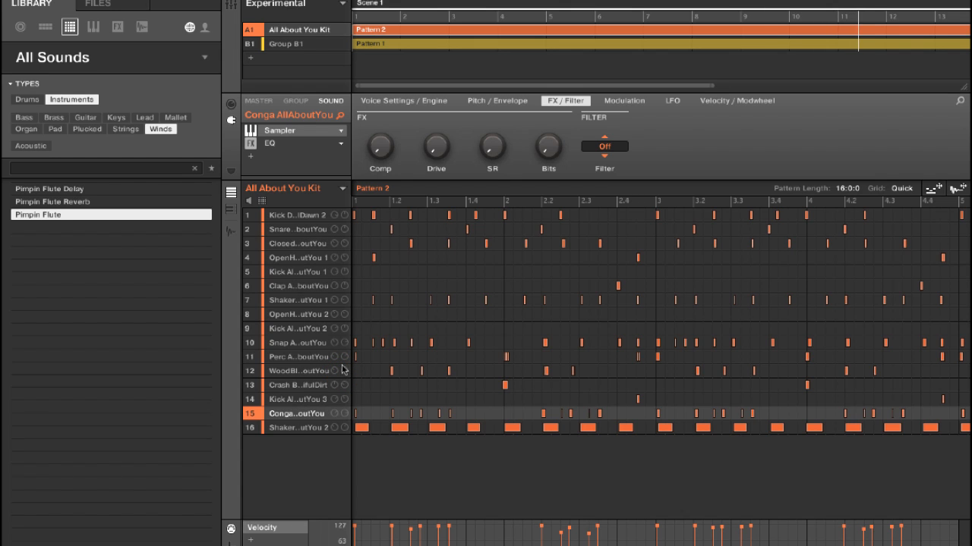
left_click(344, 346)
- Mute Conga AllAboutYou, Kick AllAboutYou 3, Shaker AllAboutYou 2 and the whole Group B1, and play the remaining drums
left_click(259, 420)
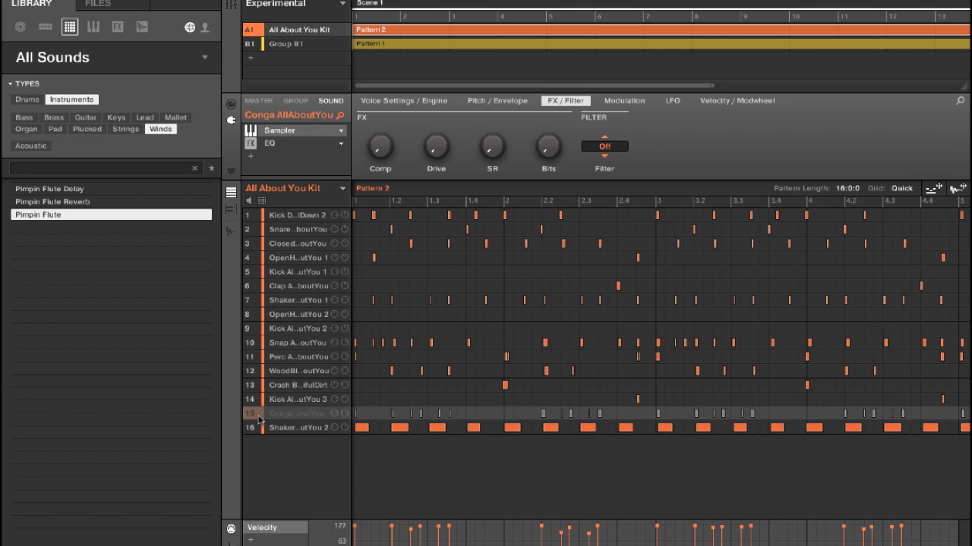
left_click(252, 401)
left_click(253, 426)
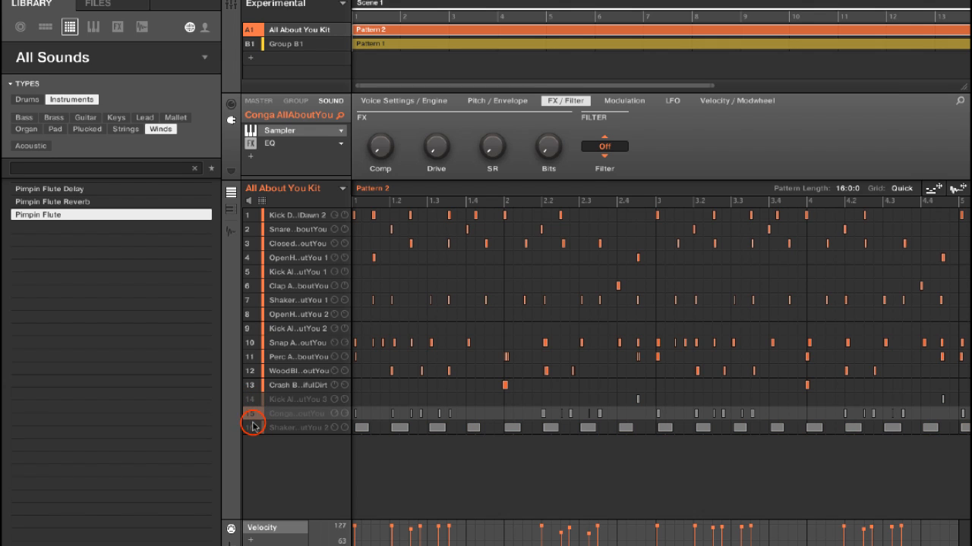
left_click(247, 44)
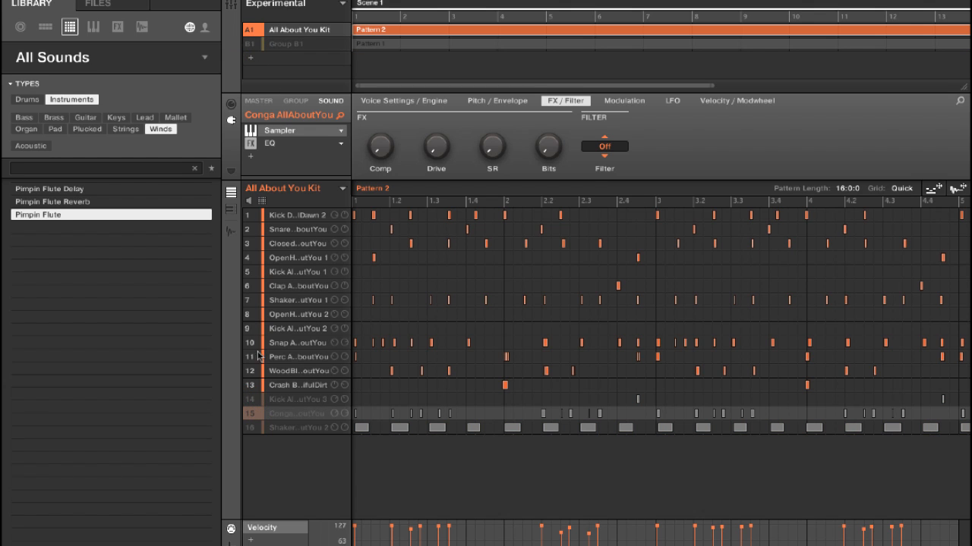
key("space")
- Adjust the volumes of the wood block and the snap, checking the beat with the snap briefly muted
left_click(334, 371)
left_click(248, 343)
left_click(247, 345)
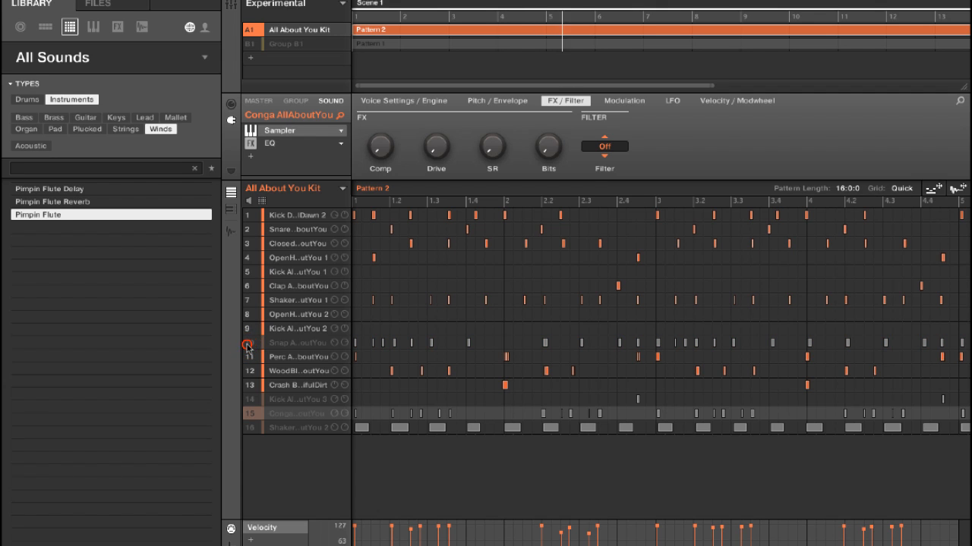
left_click(335, 346)
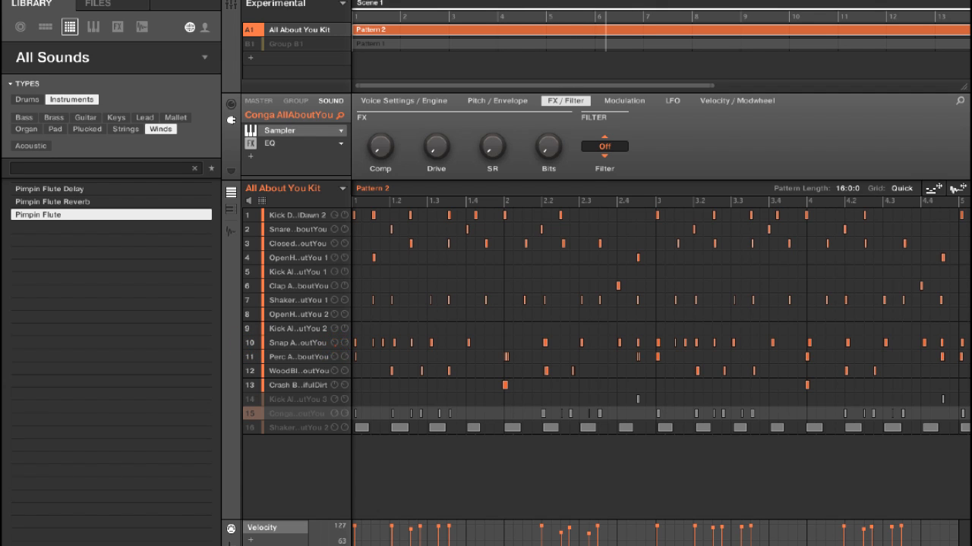
left_click(336, 346)
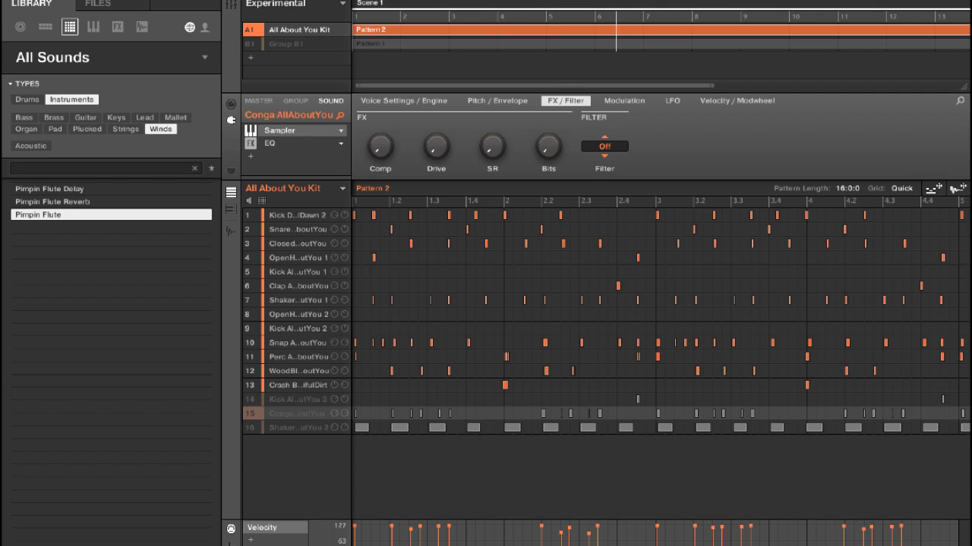
- Unmute Kick AllAboutYou 3, Conga AllAboutYou, Shaker AllAboutYou 2 and Group B1
left_click(251, 399)
left_click(250, 414)
left_click(250, 428)
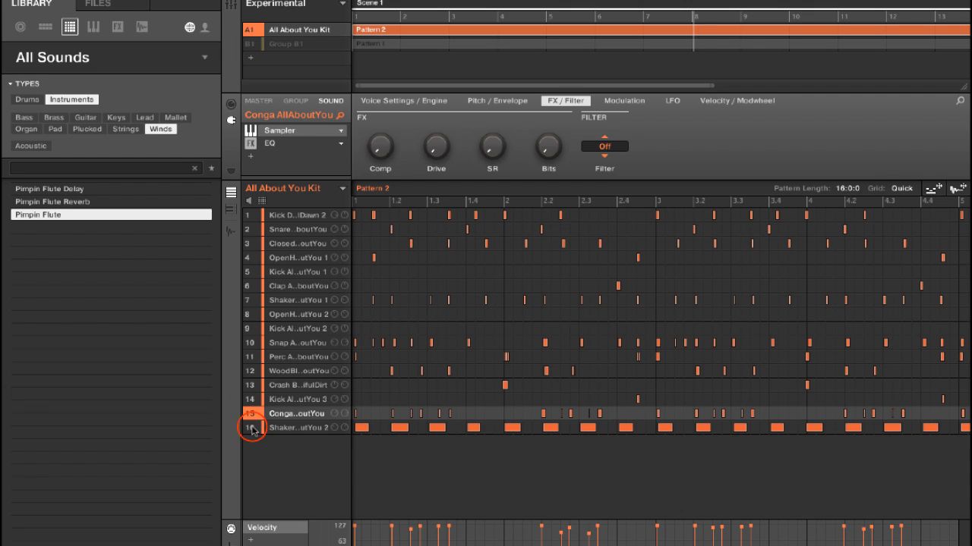
left_click(250, 46)
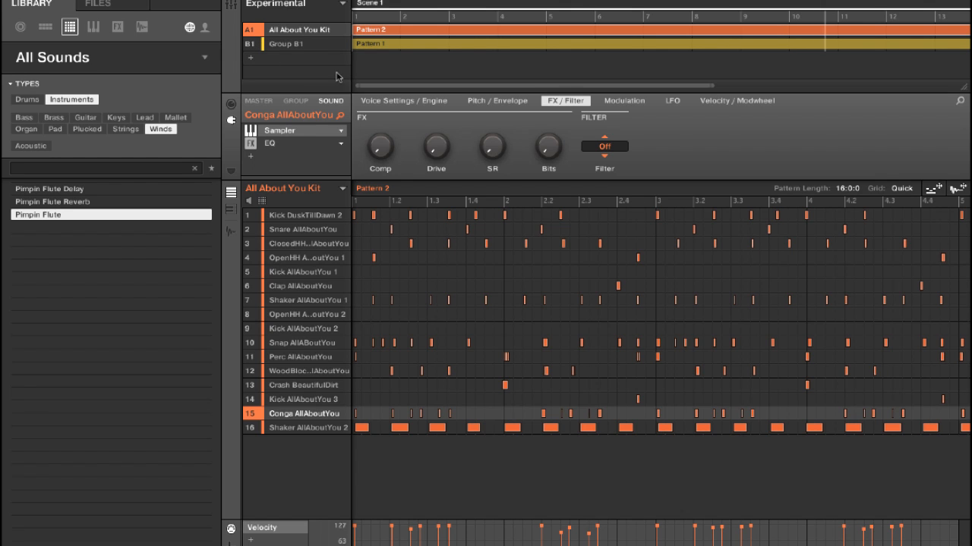
- Mute the Digifon sound in Group B1
left_click(303, 44)
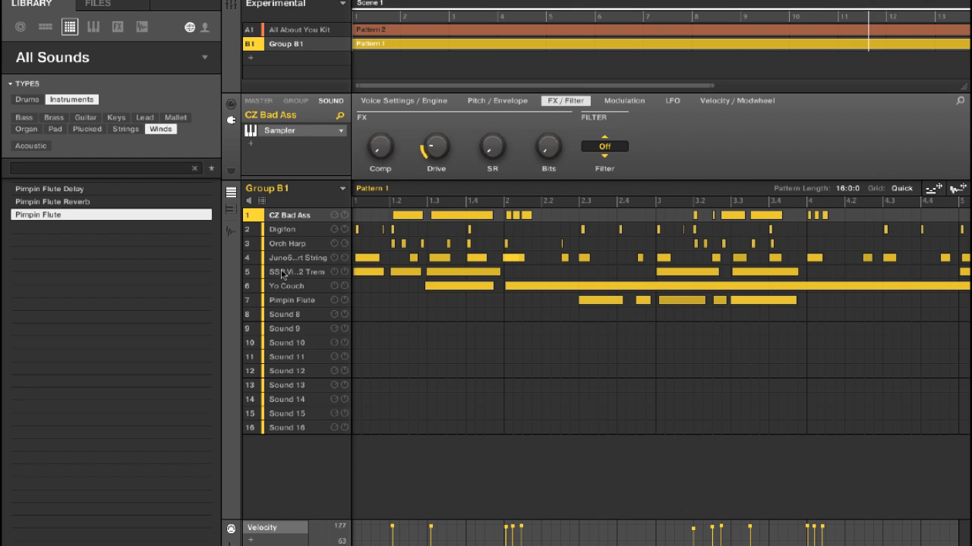
left_click(249, 231)
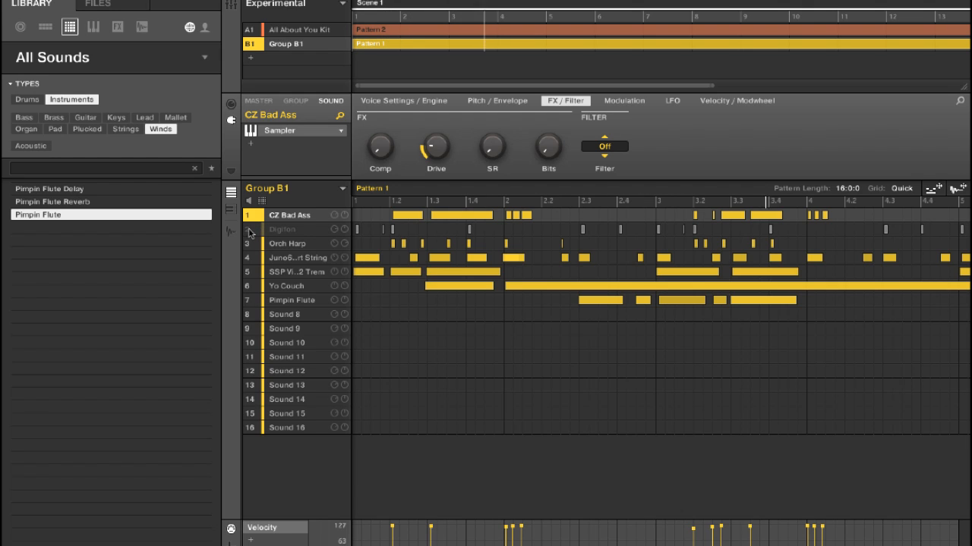
- Add a Limiter effect after the Sampler on the CZ Bad Ass sound
left_click(233, 6)
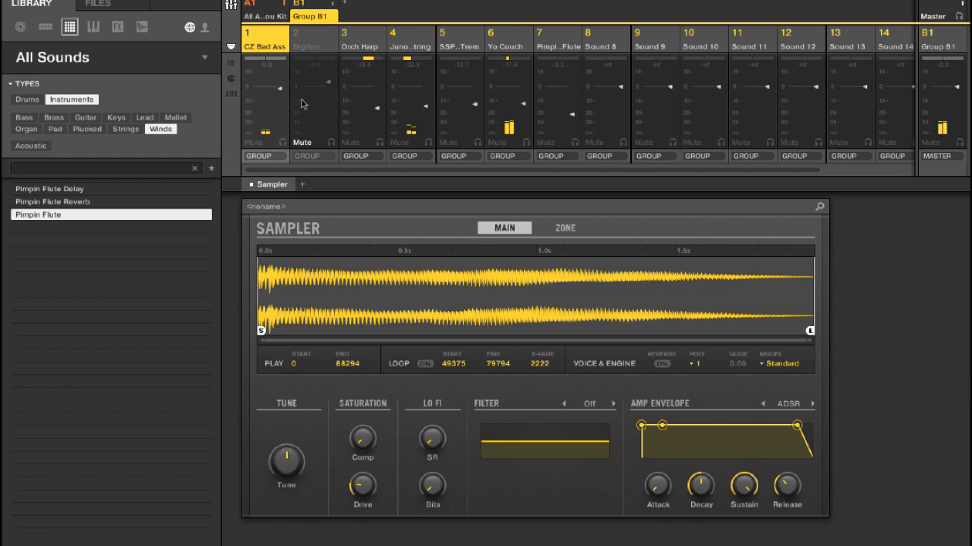
left_click(304, 183)
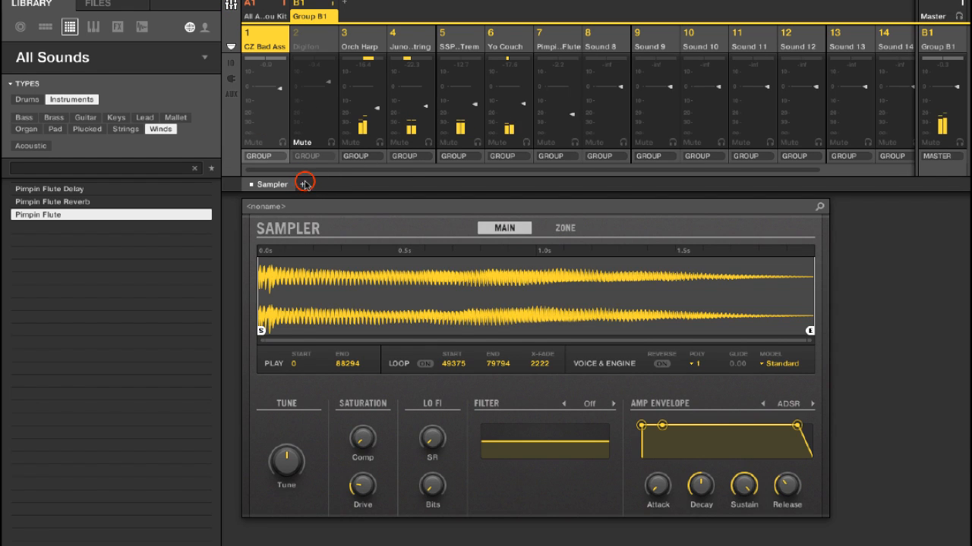
mouse_move(341, 206)
left_click(487, 250)
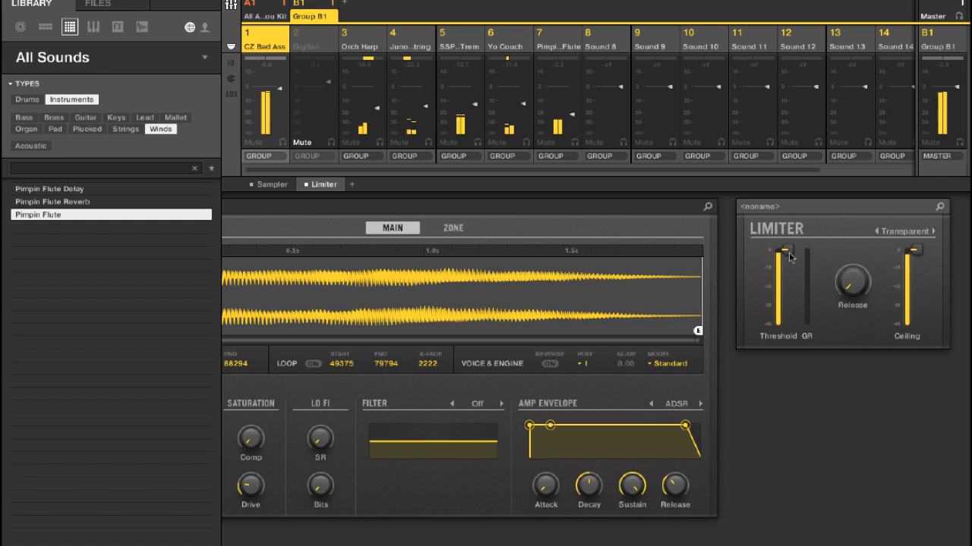
- Lower the CZ Bad Ass limiter's ceiling and threshold to about -5 dB each, and return to the pattern view
mouse_move(916, 251)
left_mouse_down()
mouse_move(917, 271)
mouse_move(915, 256)
left_mouse_up()
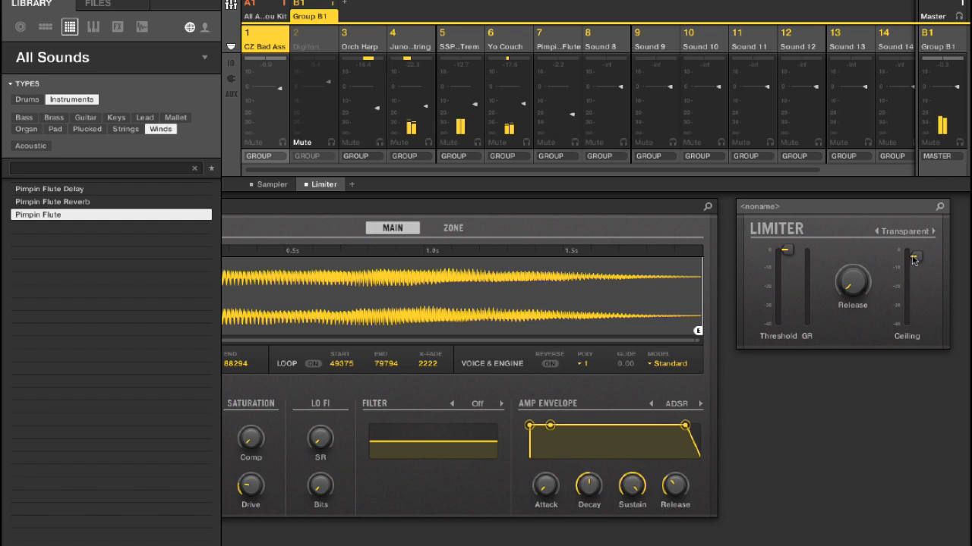
left_click_drag(786, 249, 786, 266)
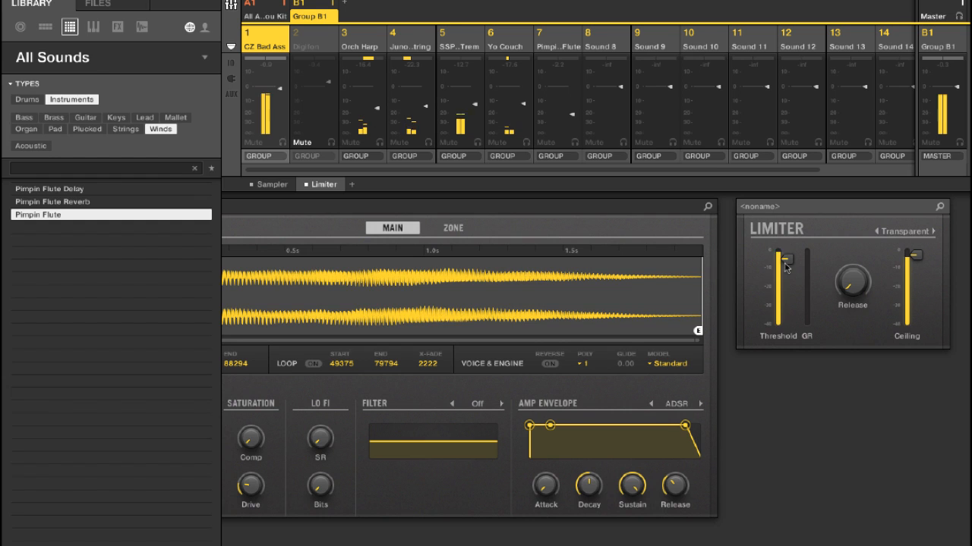
left_click_drag(915, 255, 918, 264)
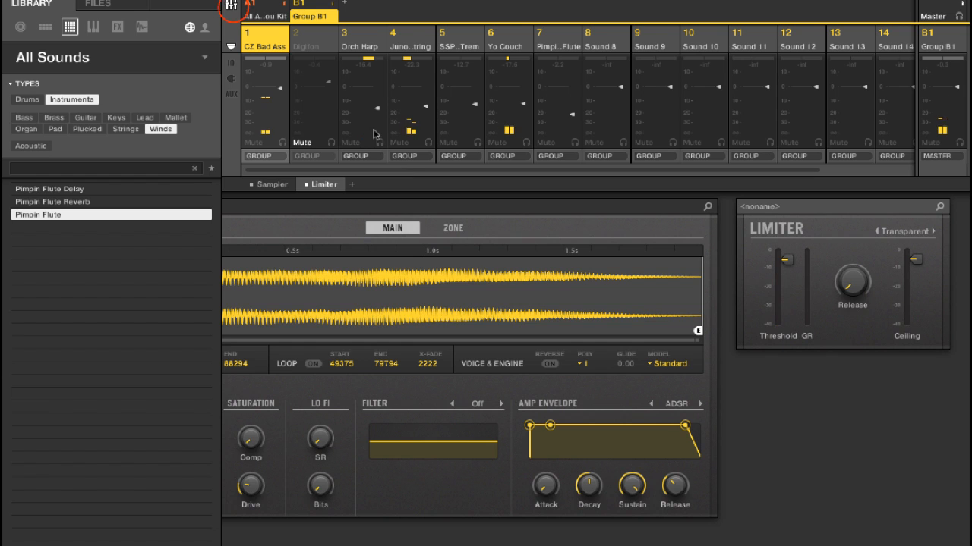
left_click(233, 9)
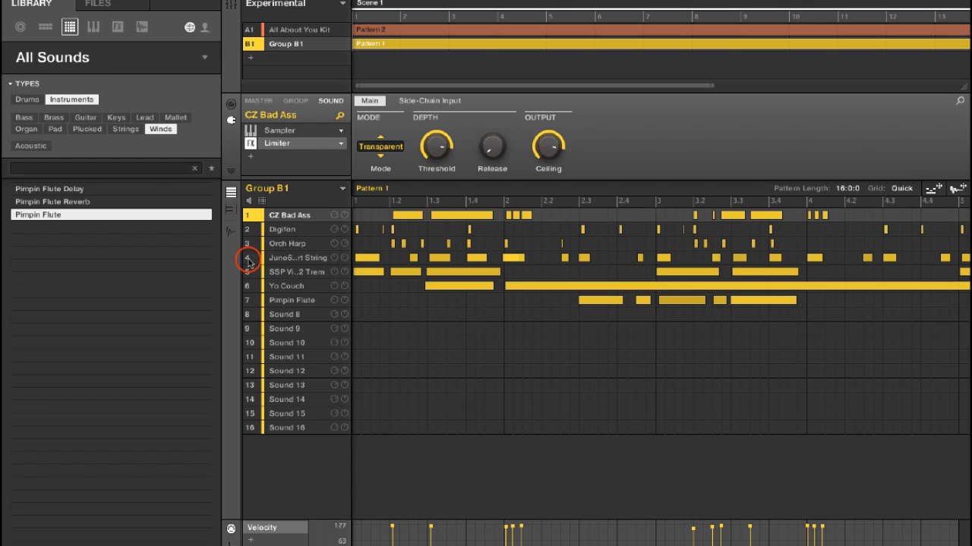
- Mute Juno6 Short String, SSP Vintage 2 Trem, Yo Couch and Orch Harp to hear the remaining Group B1 sounds
left_click(248, 260)
left_click(249, 271)
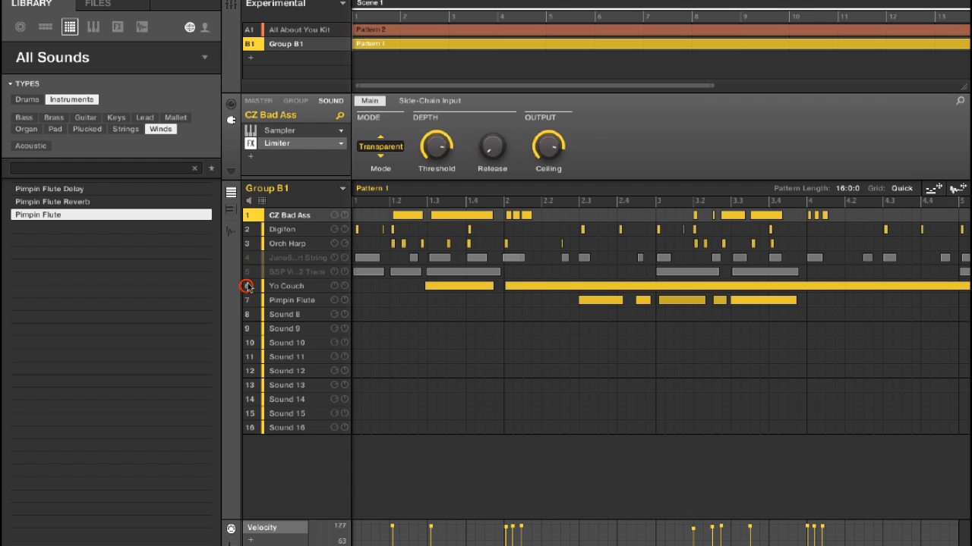
left_click(248, 287)
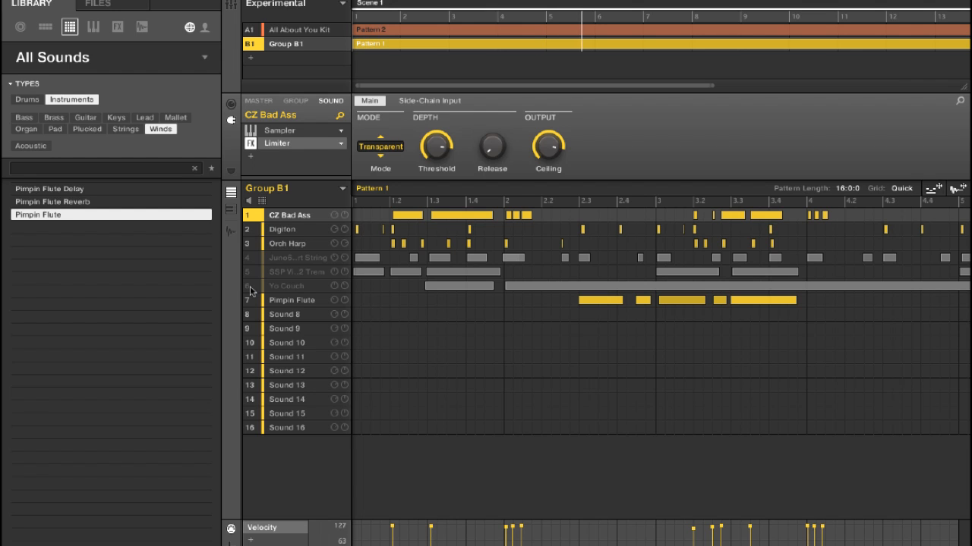
left_click(249, 245)
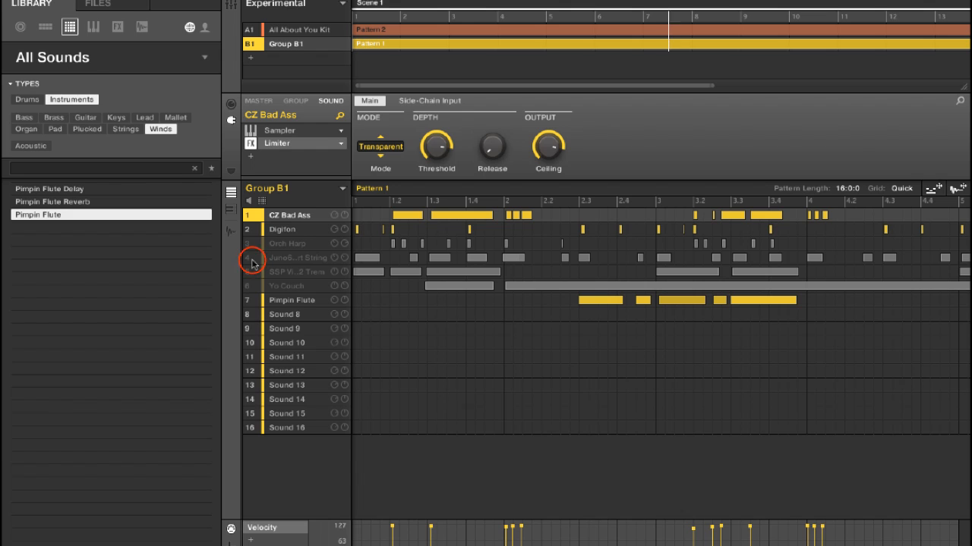
- Bring Juno6 Short String, SSP Vintage 2 Trem, Yo Couch and Orch Harp back in by unmuting them one after another
left_click(249, 258)
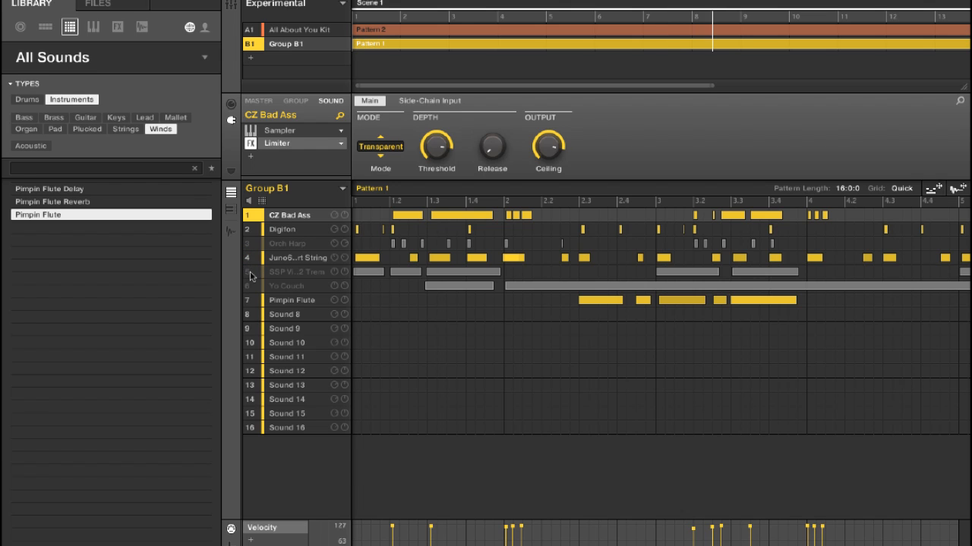
left_click(250, 272)
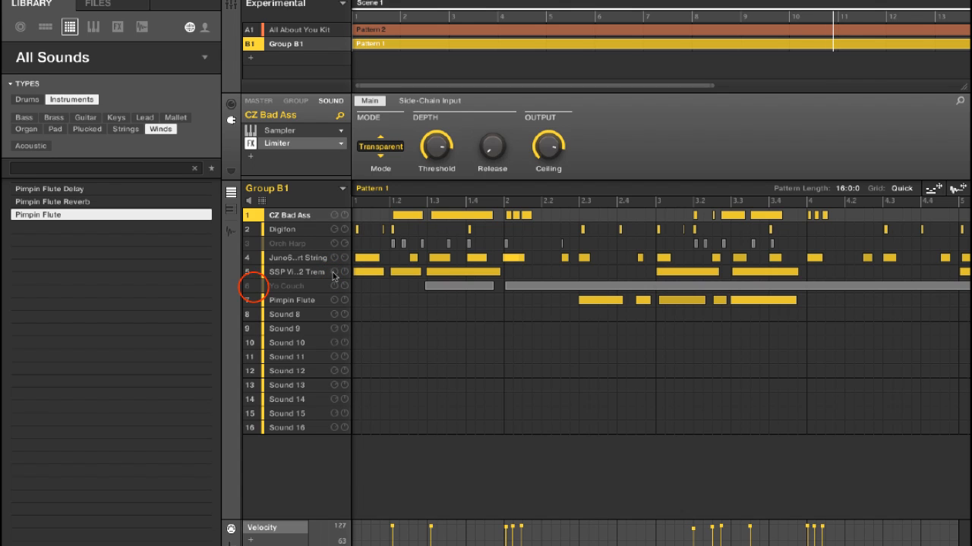
left_click(249, 286)
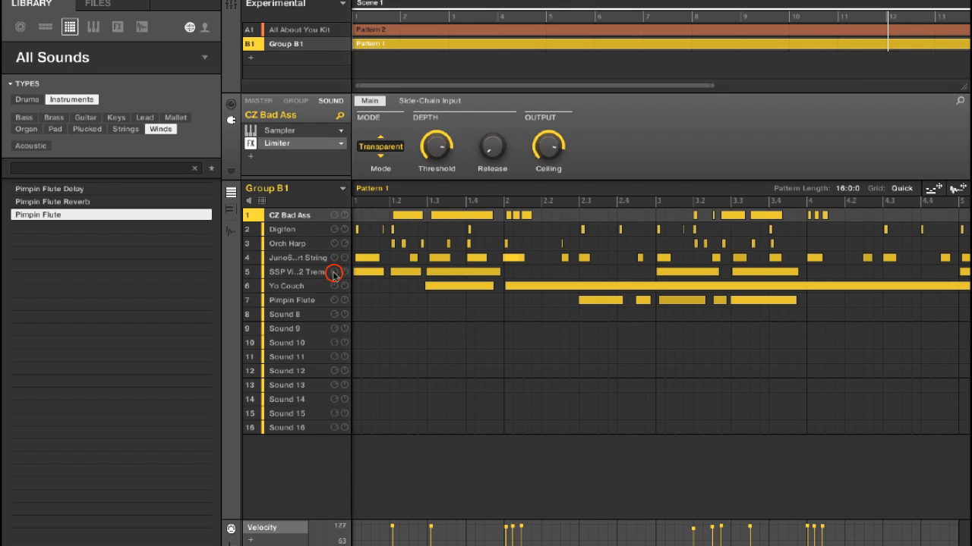
- Check the whole Group B1 pattern with Digifon briefly muted, and unmute it
left_click(253, 231)
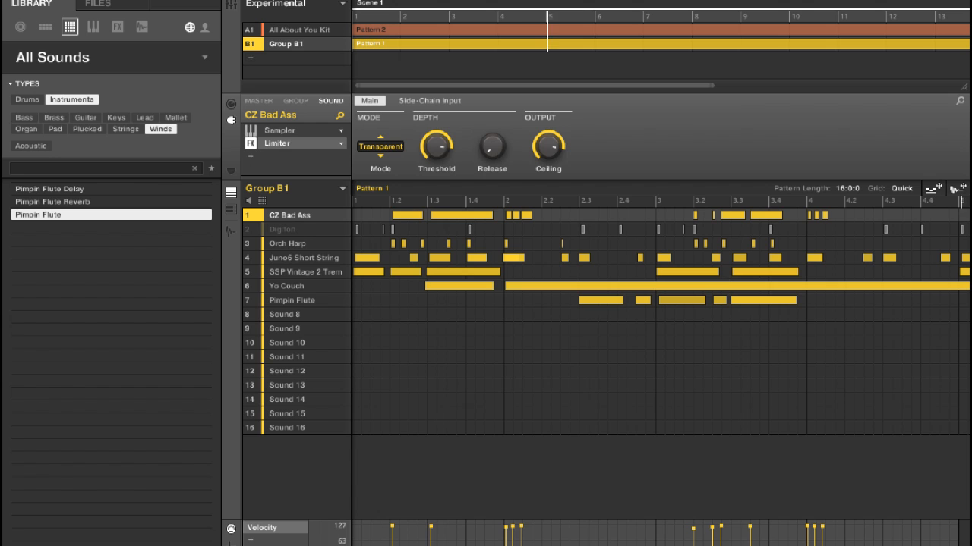
left_click_drag(480, 545, 854, 544)
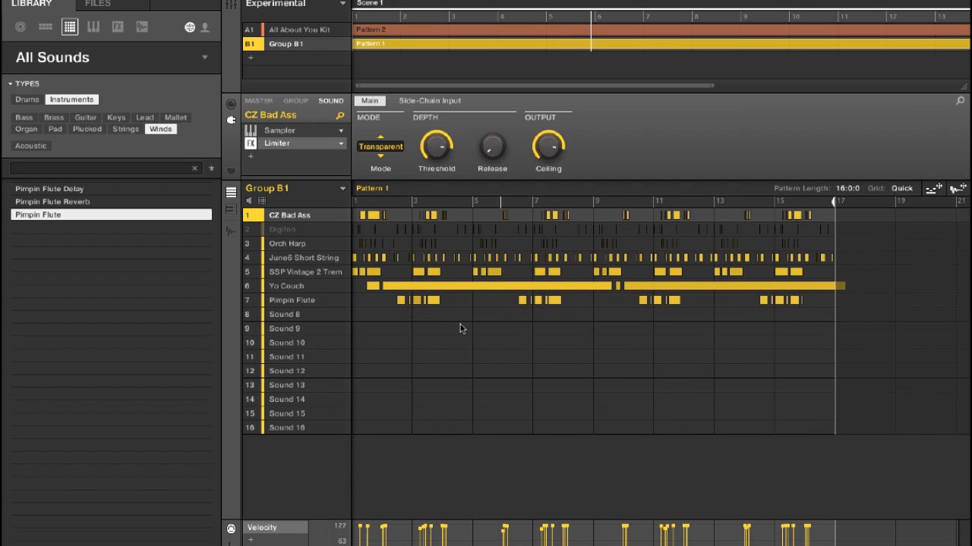
left_click(254, 232)
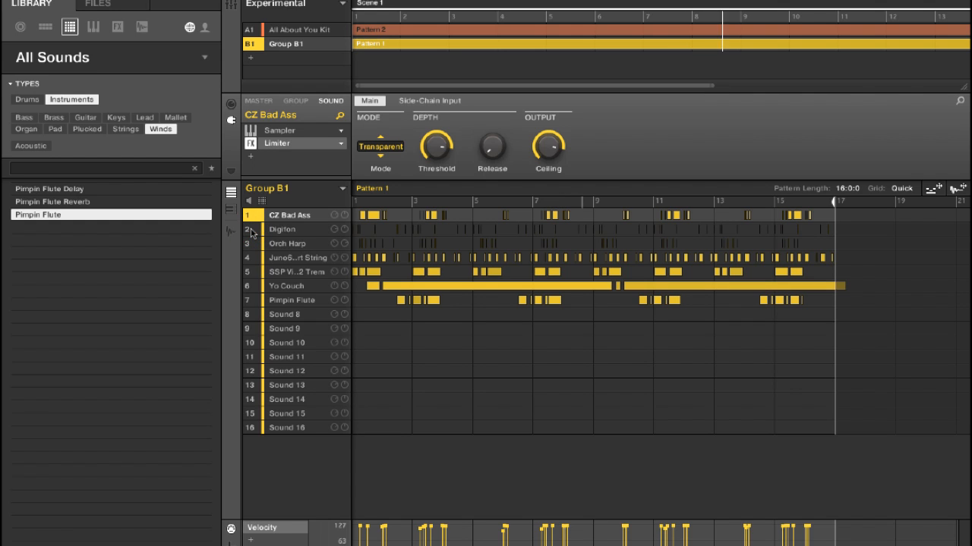